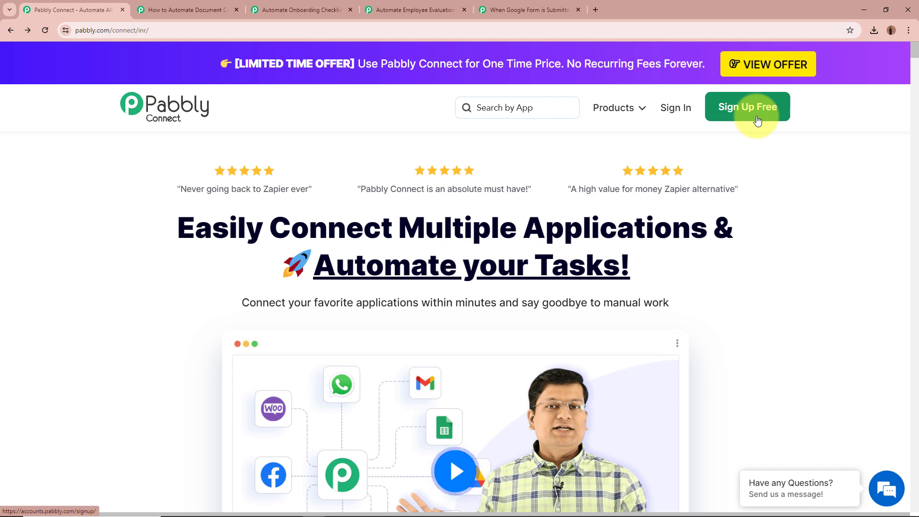
# - Sign in from the Pabbly Connect site and open the Pabbly Connect dashboard from the list of all apps
pyautogui.click(679, 112)
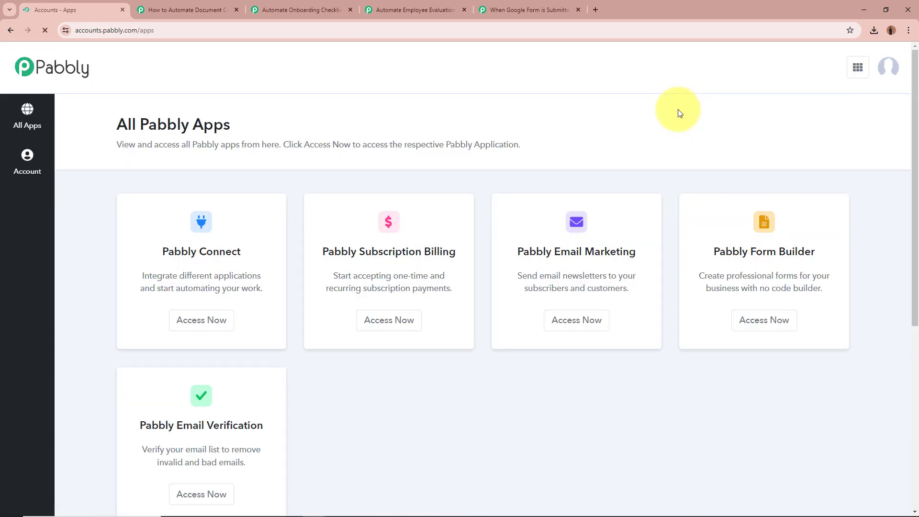
pyautogui.moveTo(116, 123); pyautogui.dragTo(249, 125)
pyautogui.click(248, 125)
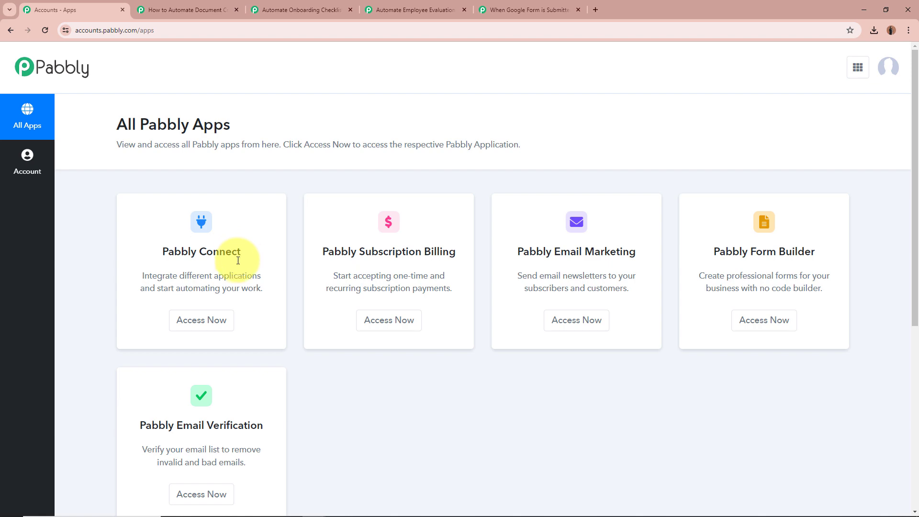
pyautogui.click(204, 328)
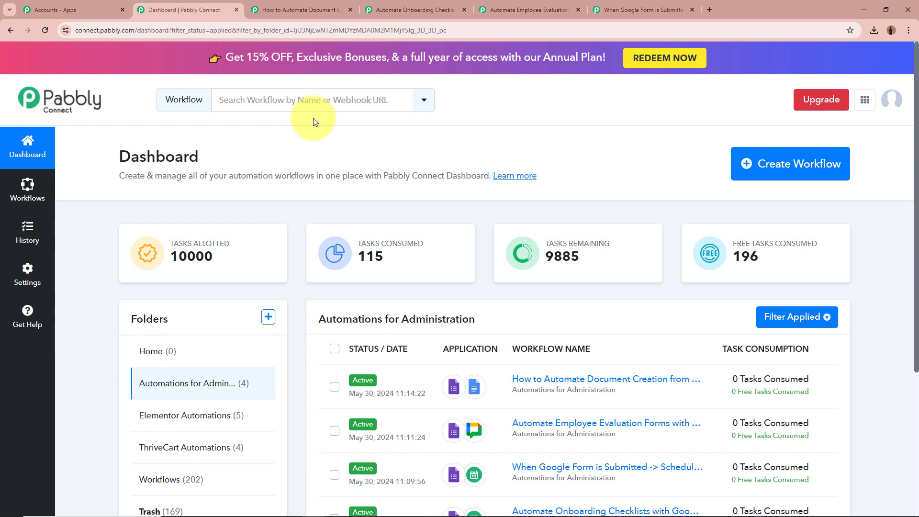
# - Open the workflow creation dialog, dismiss it without creating anything, and view the workflows in the Automations for Administration folder
pyautogui.click(803, 167)
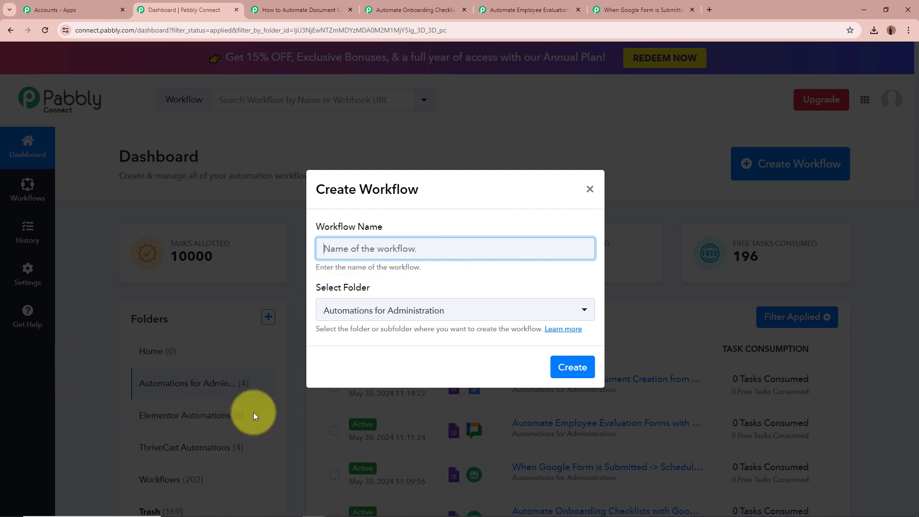
pyautogui.click(590, 190)
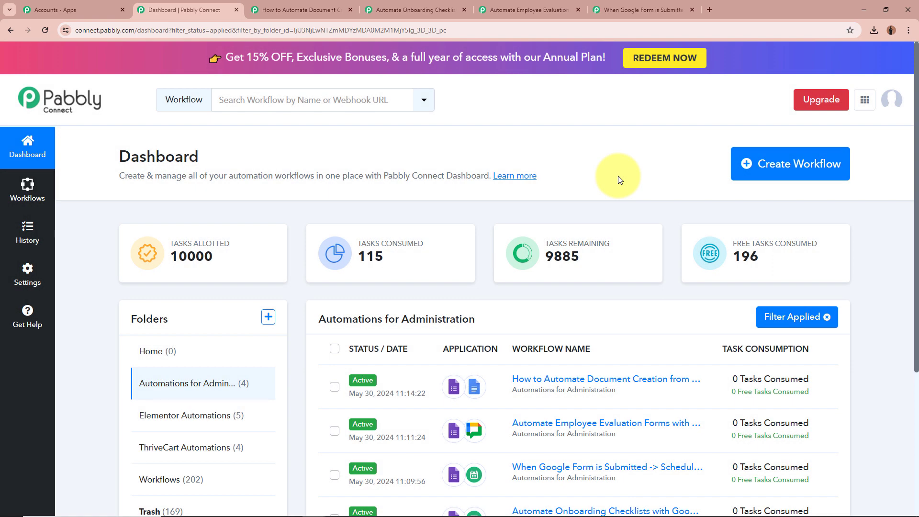
pyautogui.scroll(-3, 199, 318)
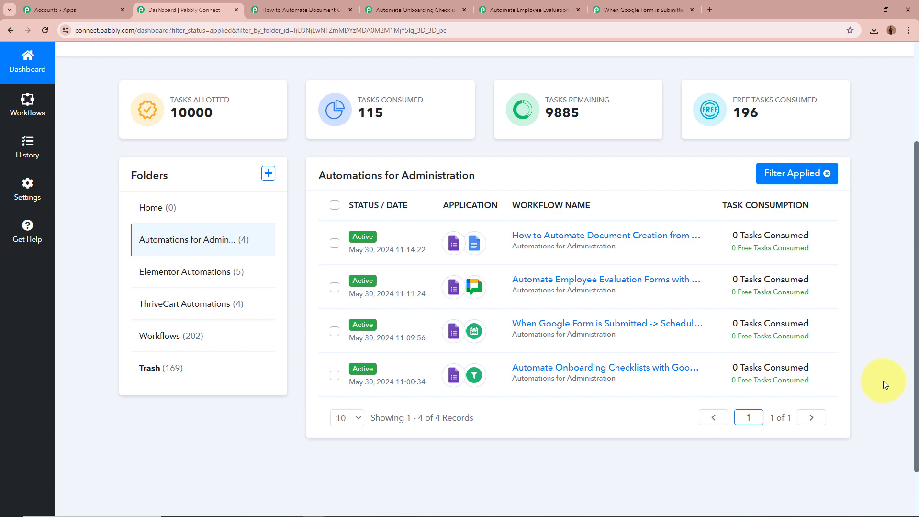
# - In the exit form document creation workflow, examine the Google Forms trigger's setup and received response, then collapse the trigger
pyautogui.click(287, 10)
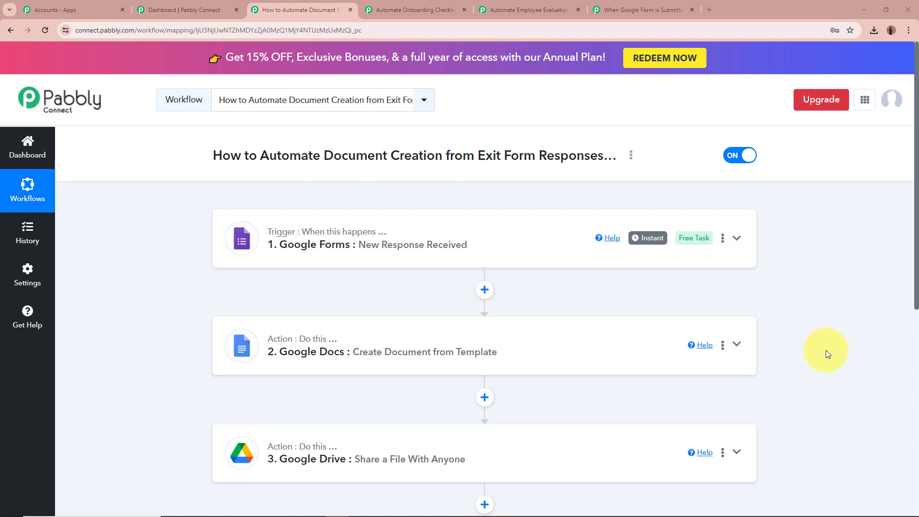
pyautogui.click(737, 238)
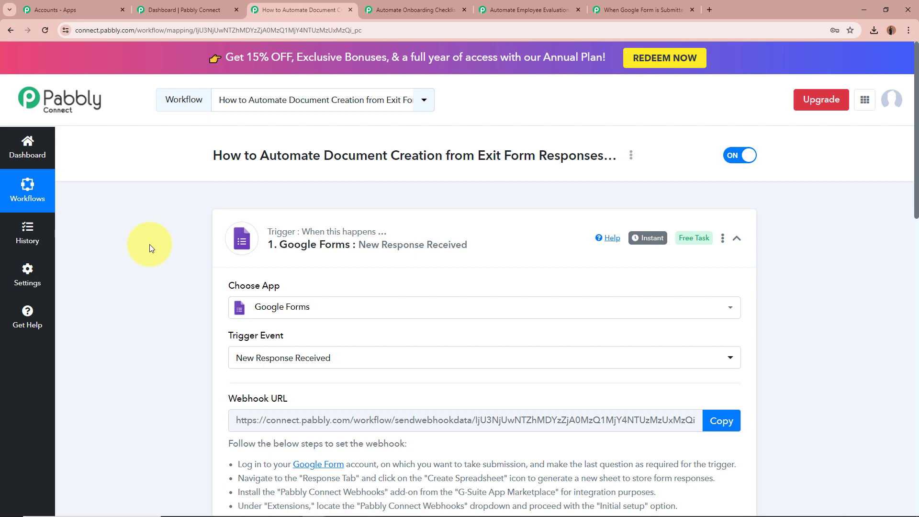
pyautogui.scroll(-8, 150, 246)
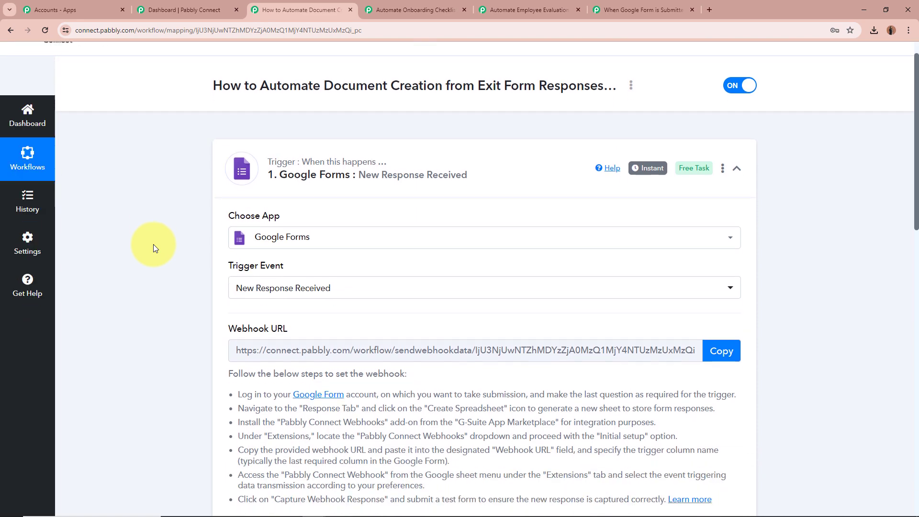
pyautogui.click(232, 275)
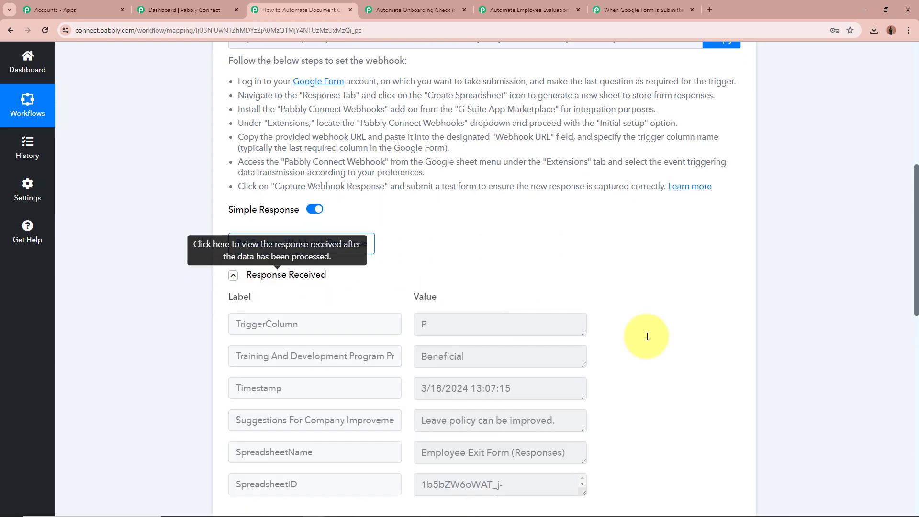
pyautogui.scroll(-4, 785, 335)
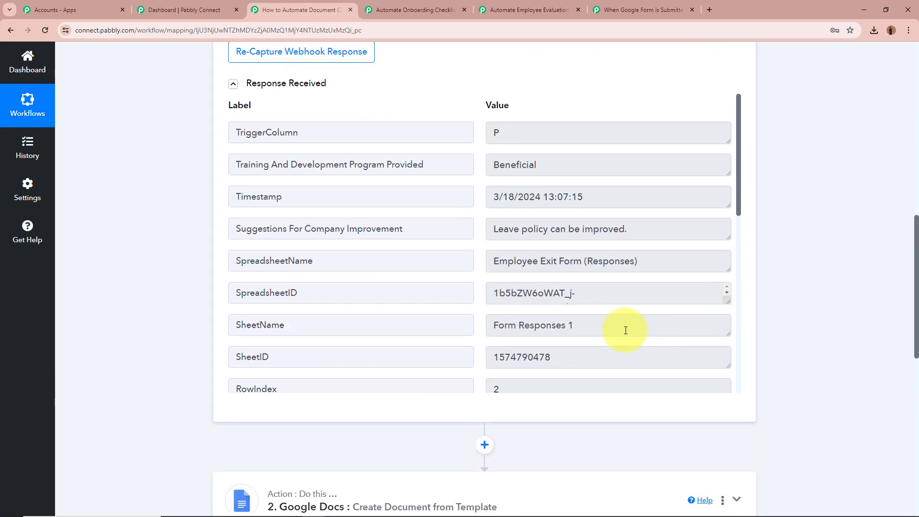
pyautogui.scroll(-10, 626, 330)
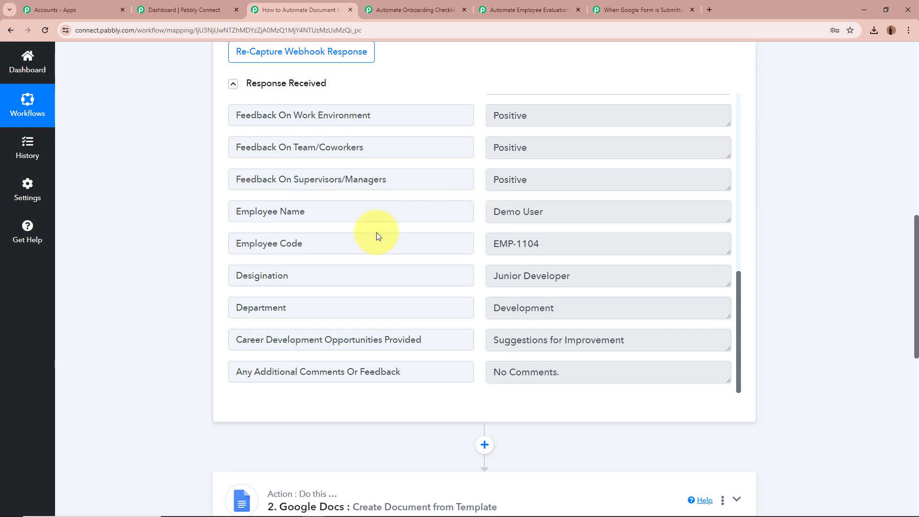
pyautogui.scroll(10, 364, 306)
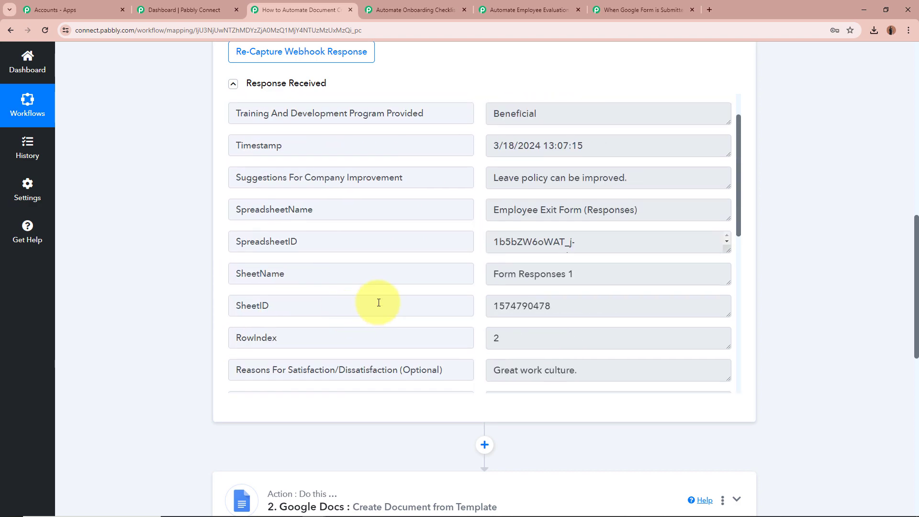
pyautogui.scroll(10, 804, 288)
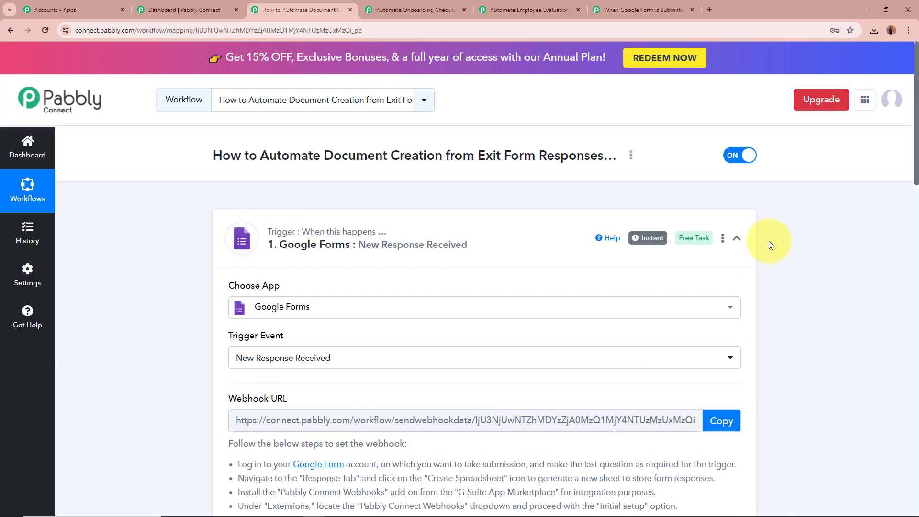
pyautogui.click(738, 239)
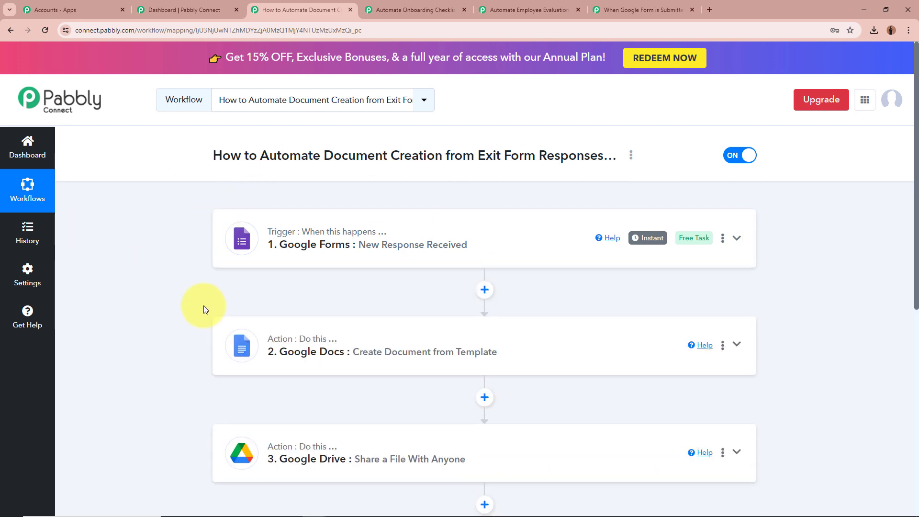
# - Expand the Google Docs Create Document from Template action and skim through its settings and field mappings
pyautogui.scroll(-3, 203, 306)
pyautogui.click(749, 205)
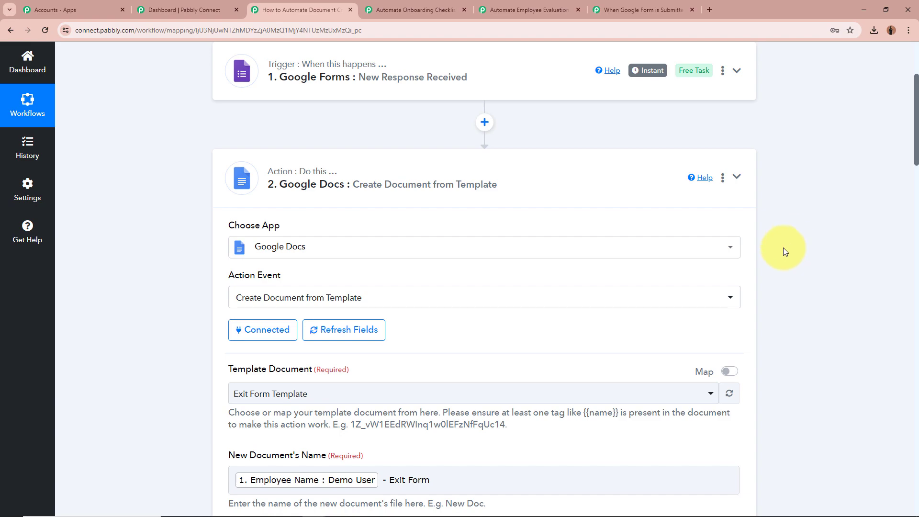
pyautogui.scroll(-10, 783, 248)
pyautogui.scroll(-3, 782, 248)
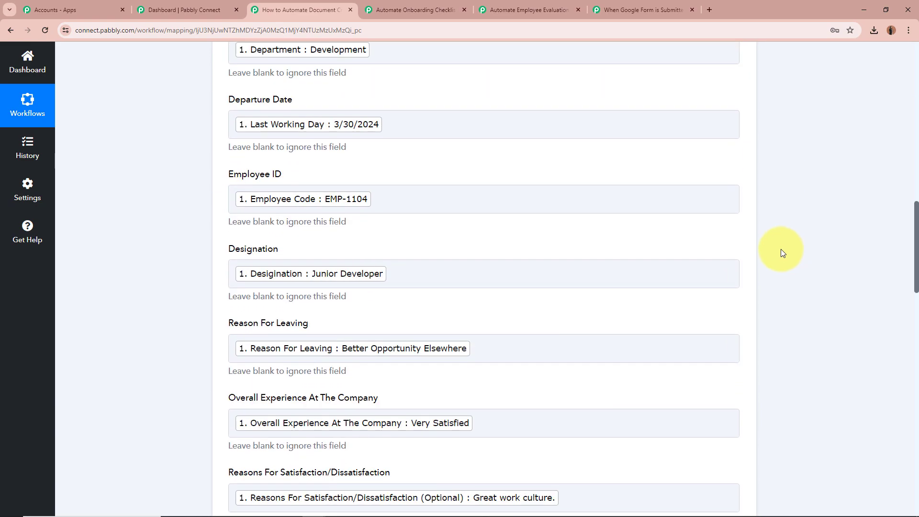
pyautogui.scroll(11, 781, 249)
pyautogui.scroll(-13, 782, 253)
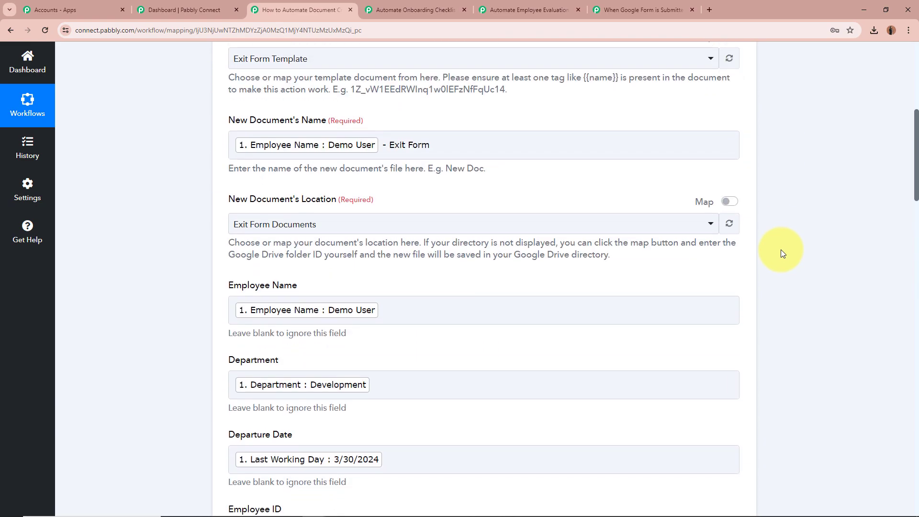
pyautogui.scroll(14, 779, 272)
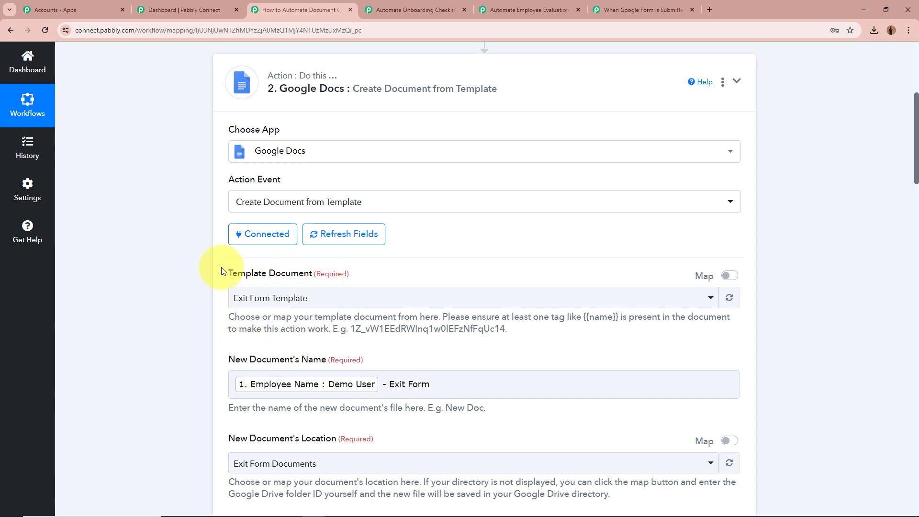
# - Examine the Google Docs action's template document, new document name and location, and the mapped employee fields
pyautogui.scroll(-5, 180, 282)
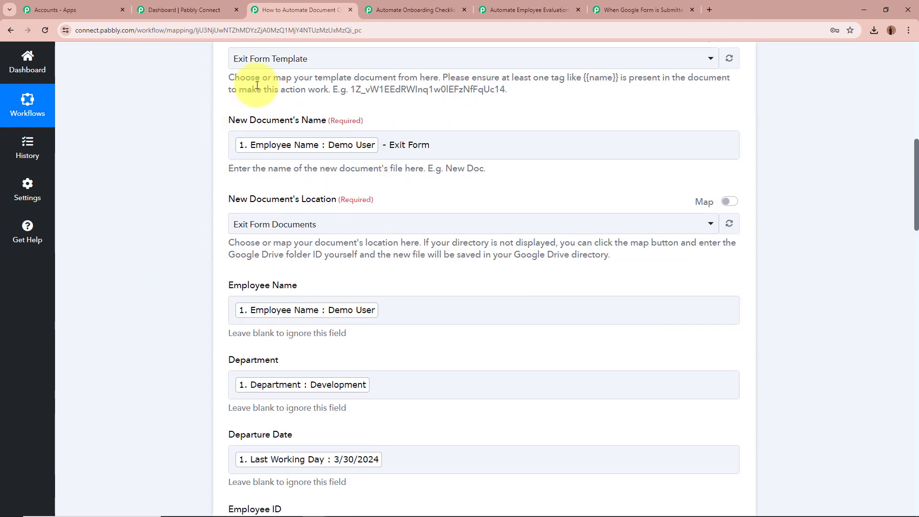
pyautogui.scroll(3, 129, 268)
pyautogui.scroll(-1, 191, 273)
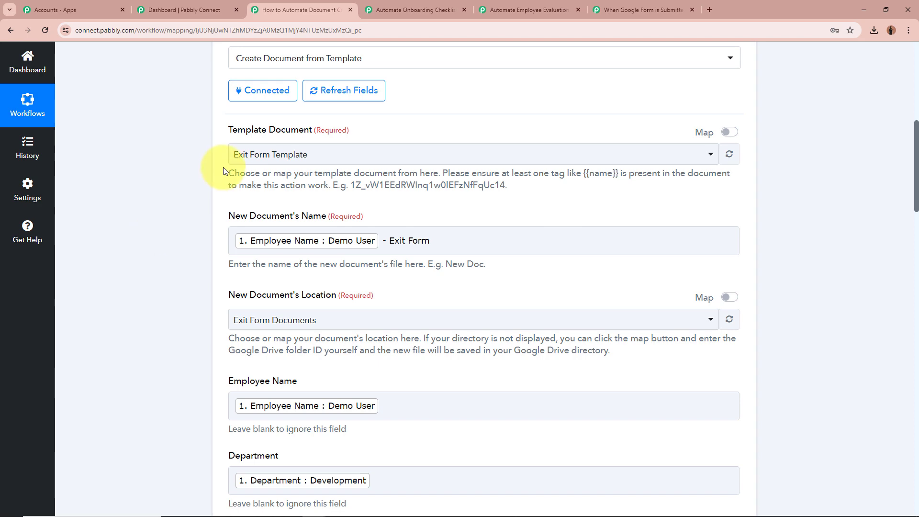
pyautogui.scroll(-3, 153, 253)
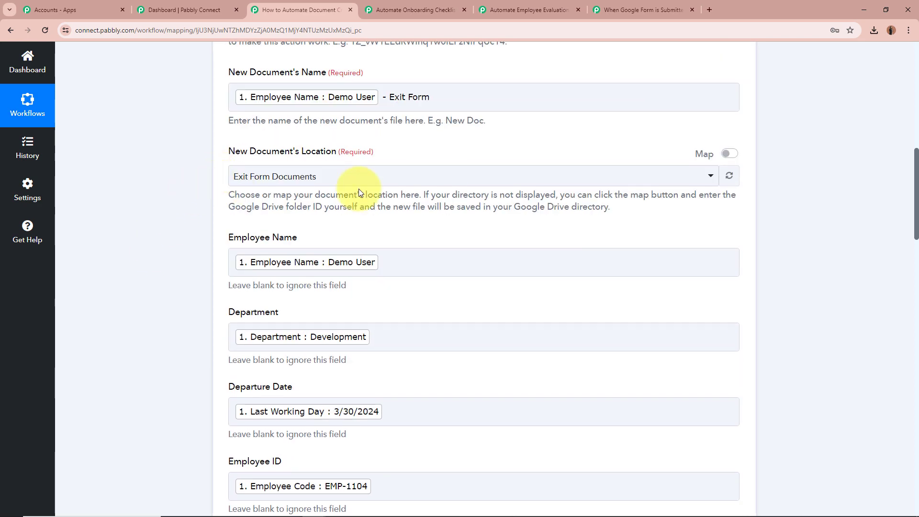
pyautogui.scroll(-2, 149, 215)
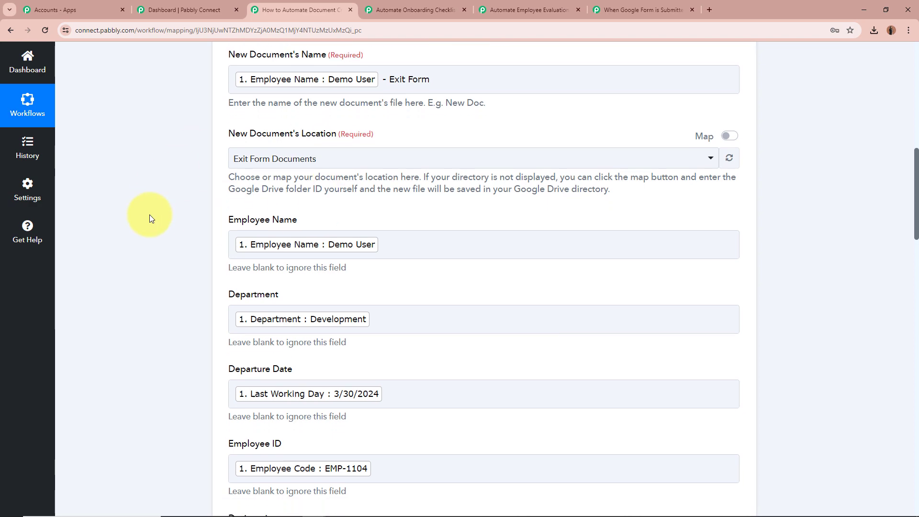
pyautogui.scroll(1, 150, 206)
pyautogui.scroll(-5, 185, 255)
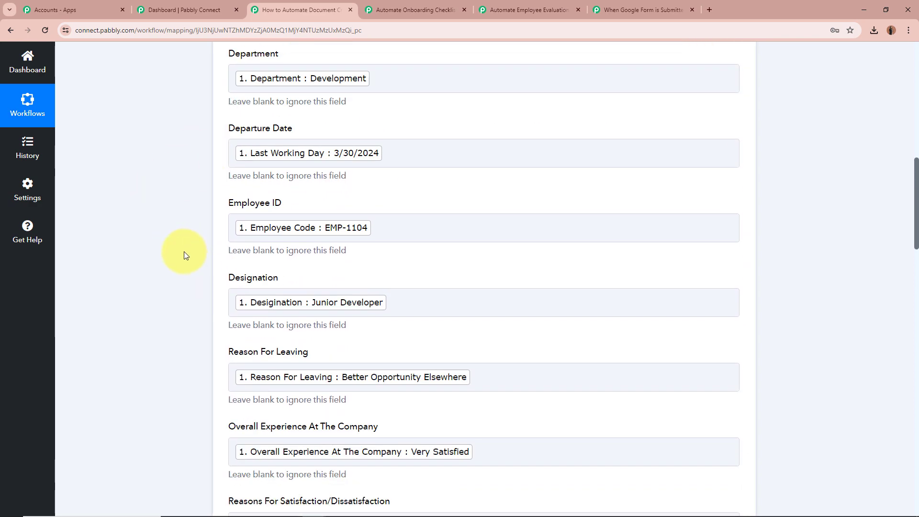
pyautogui.scroll(-2, 434, 398)
pyautogui.scroll(7, 524, 412)
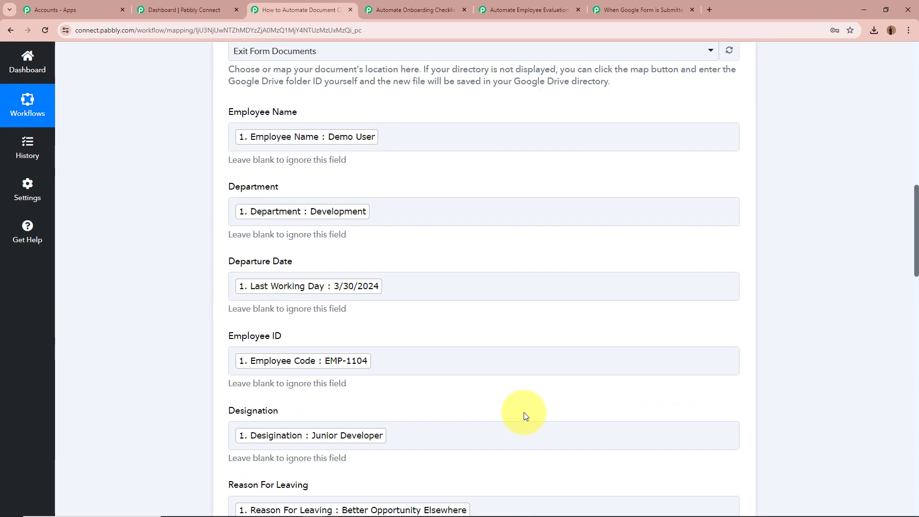
pyautogui.scroll(3, 523, 416)
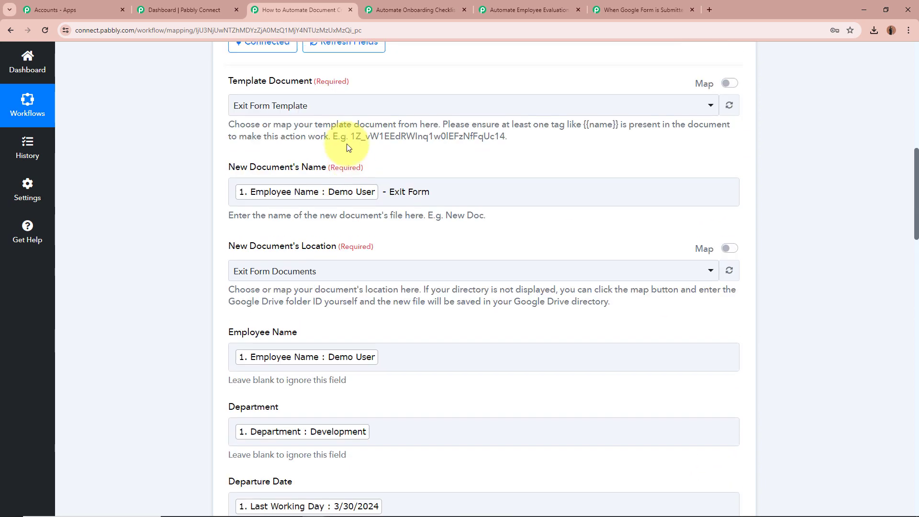
pyautogui.scroll(-3, 121, 259)
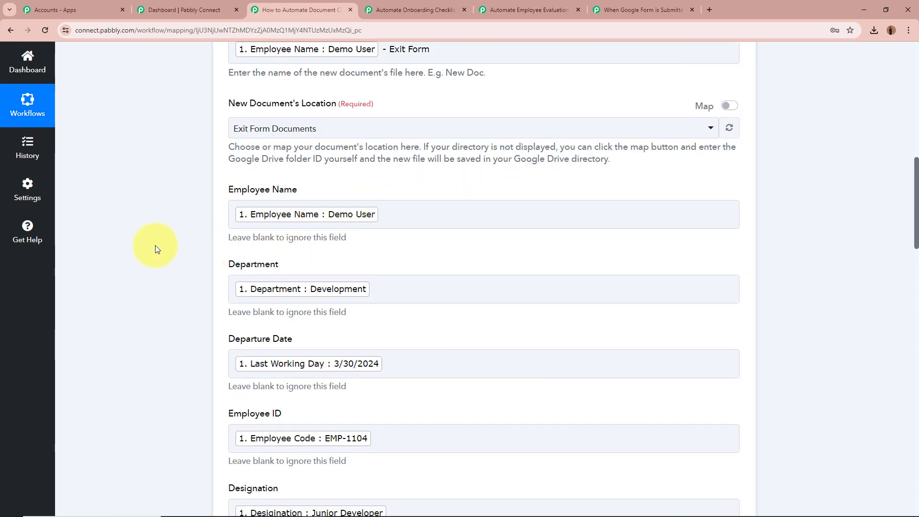
# - View the Google Forms response data available for mapping the Employee Name field, leaving the existing mapping in place
pyautogui.click(421, 220)
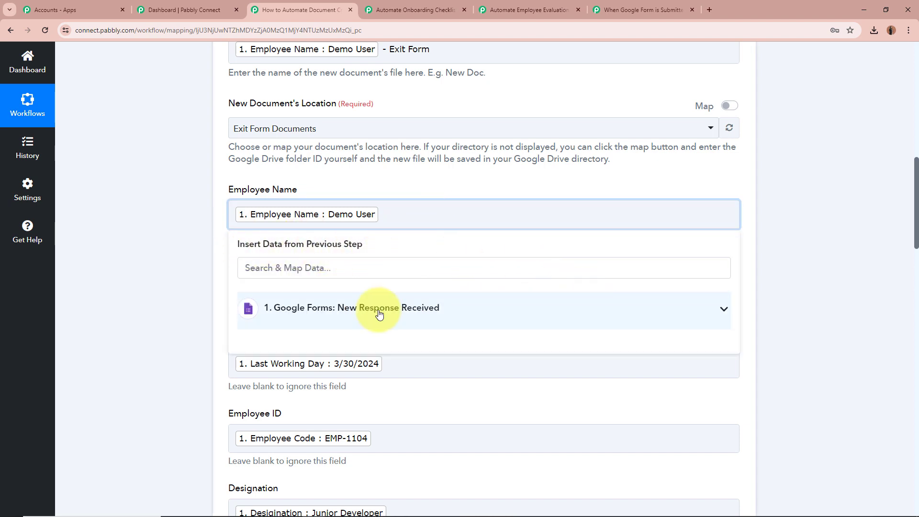
pyautogui.click(616, 318)
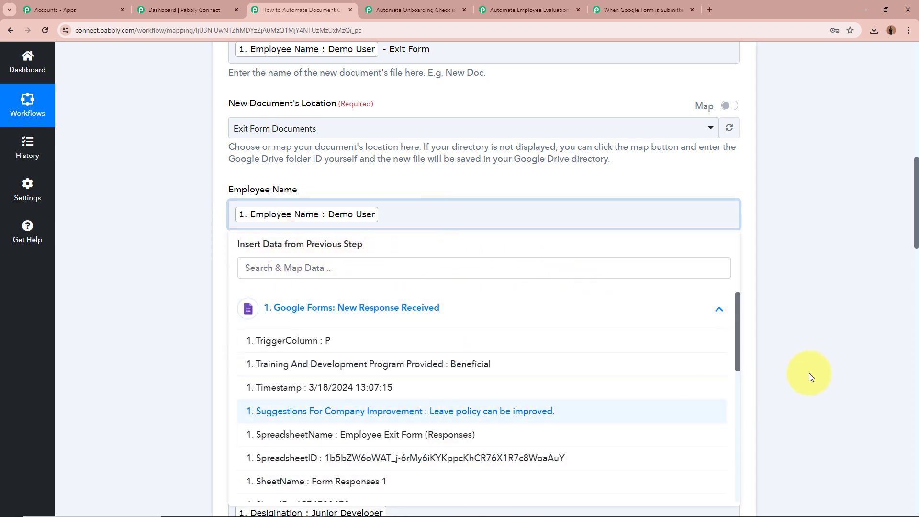
pyautogui.click(831, 335)
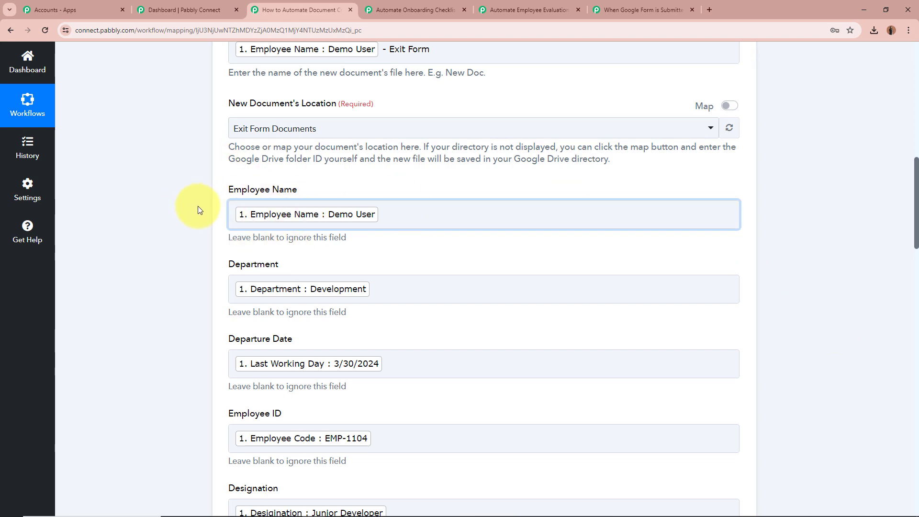
# - Review the remaining Google Docs field mappings and the action's received response, enlarging the DocumentId value to read it in full
pyautogui.scroll(-12, 197, 206)
pyautogui.scroll(-10, 186, 238)
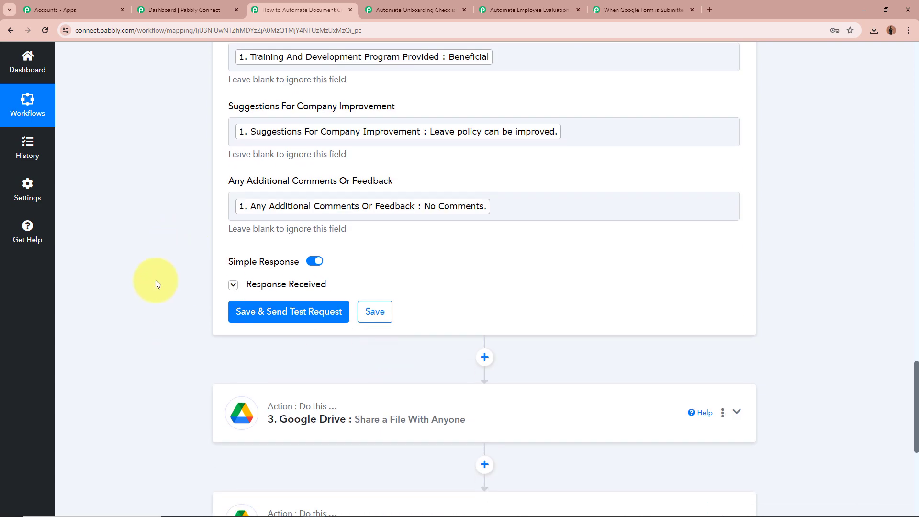
pyautogui.click(233, 285)
pyautogui.scroll(-4, 162, 271)
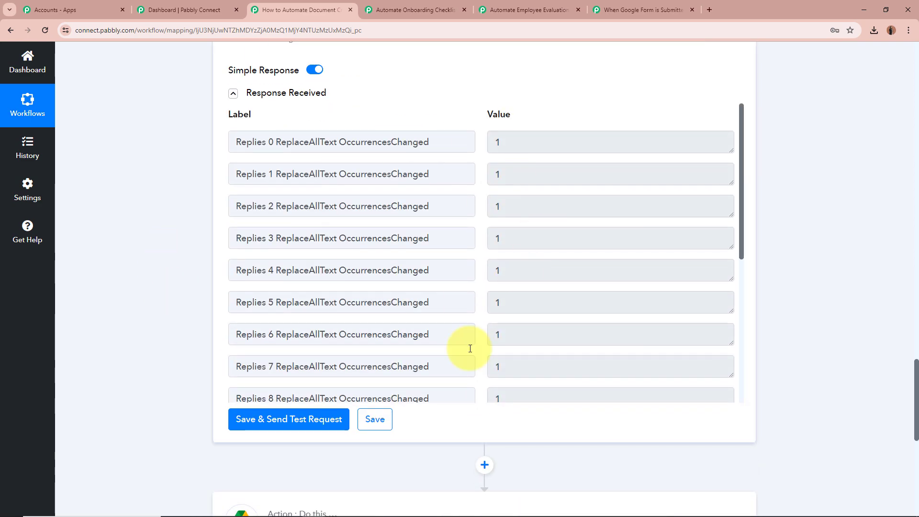
pyautogui.scroll(-9, 616, 261)
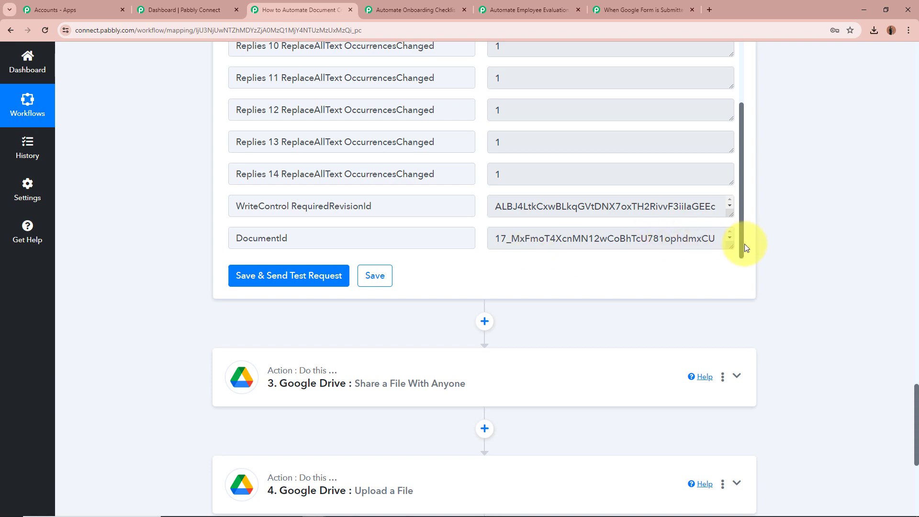
pyautogui.moveTo(731, 246); pyautogui.dragTo(609, 277)
pyautogui.scroll(-1, 540, 236)
pyautogui.scroll(-2, 540, 237)
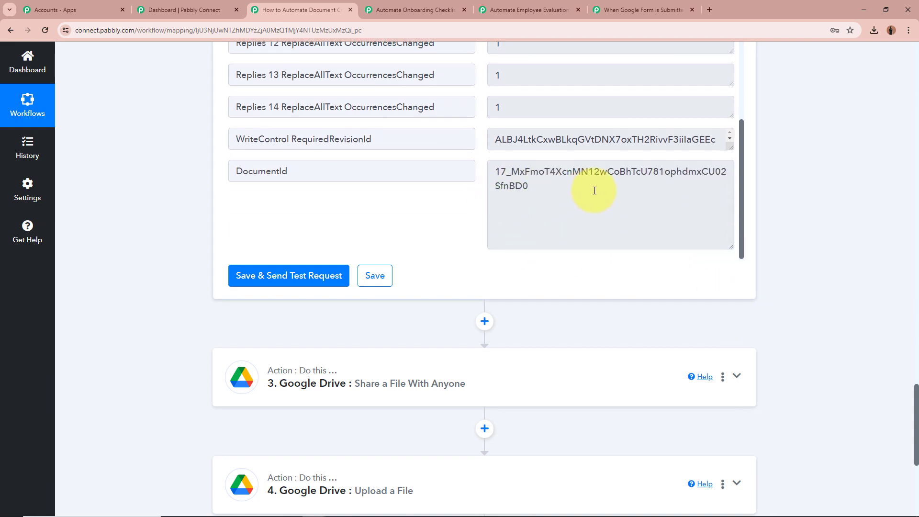
pyautogui.scroll(10, 829, 197)
pyautogui.scroll(20, 815, 210)
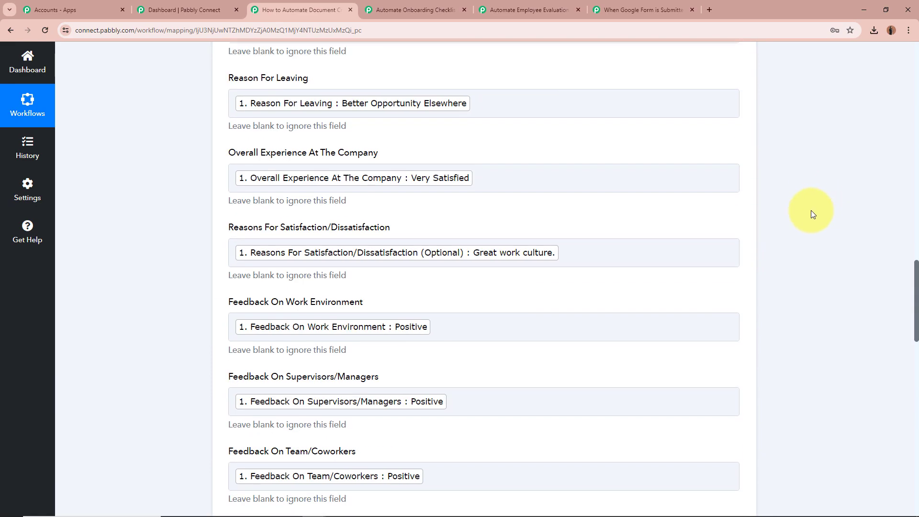
# - Collapse the Google Docs action and expand the Google Drive Share a File With Anyone action to view its File ID mapping
pyautogui.scroll(4, 811, 220)
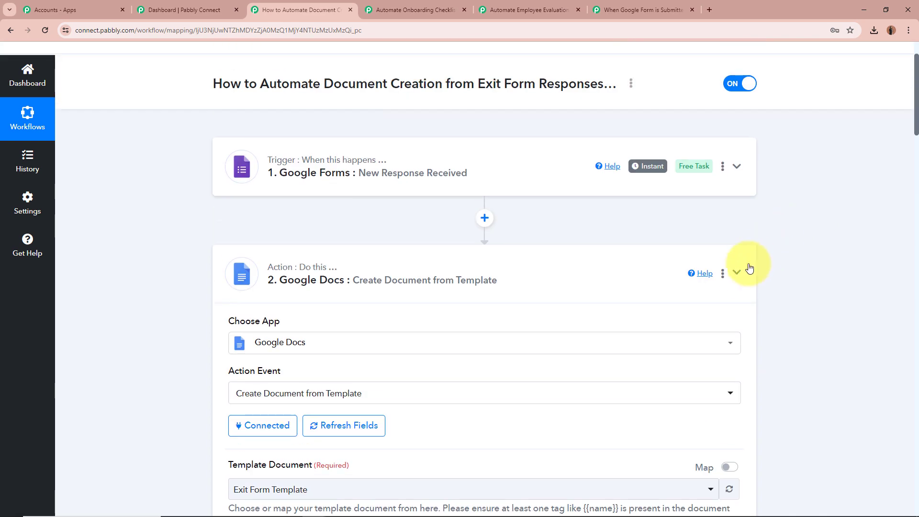
pyautogui.click(736, 273)
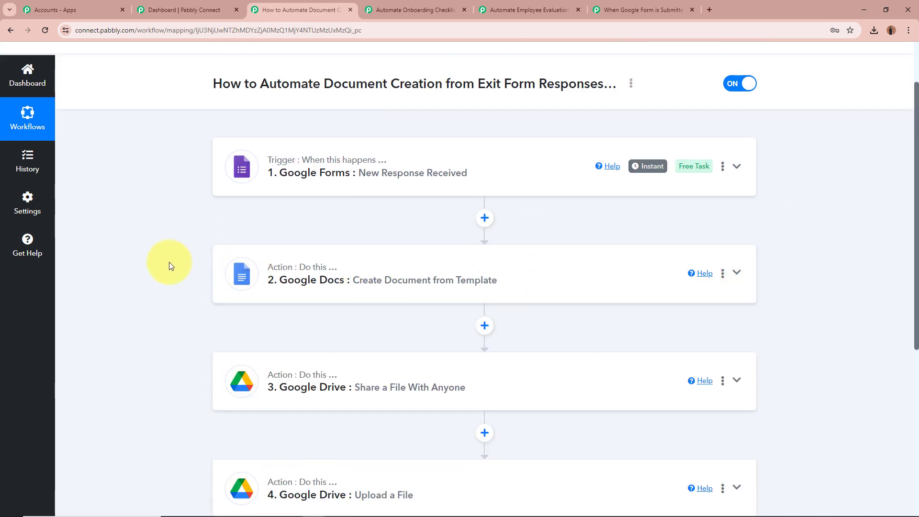
pyautogui.scroll(-3, 168, 262)
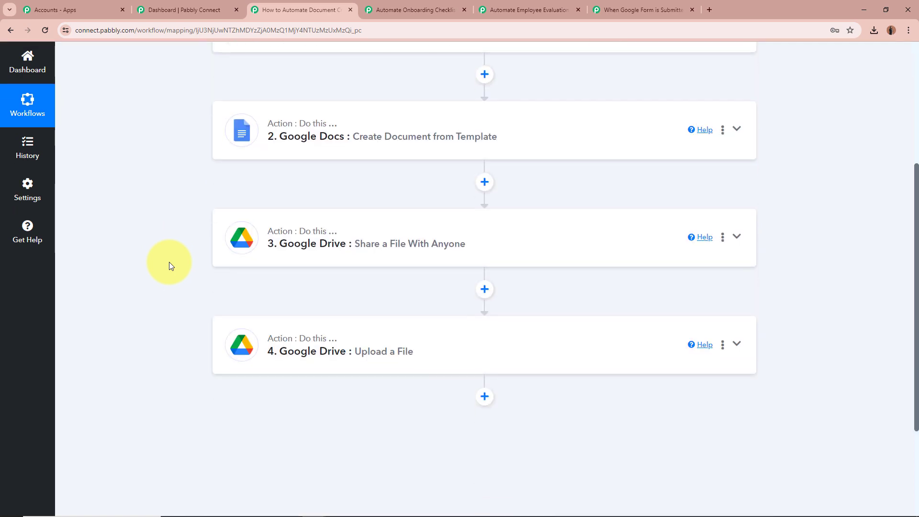
pyautogui.click(737, 236)
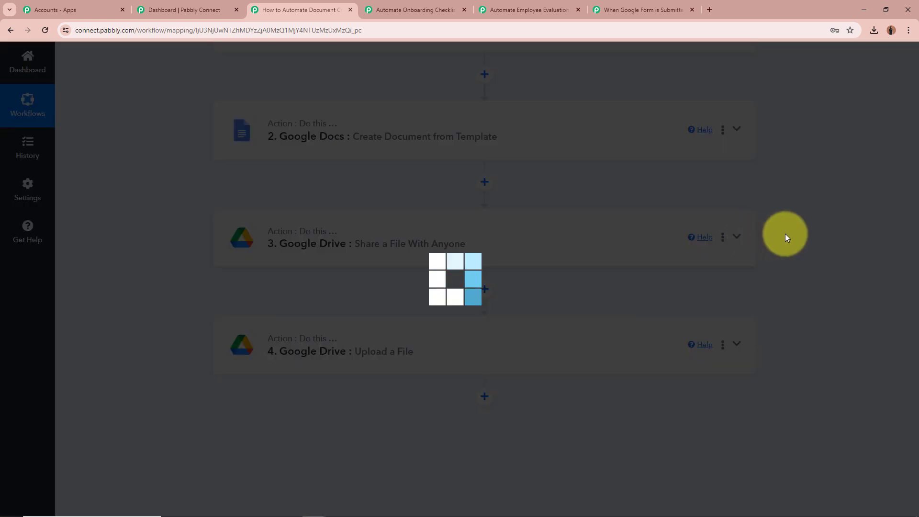
pyautogui.scroll(-5, 786, 235)
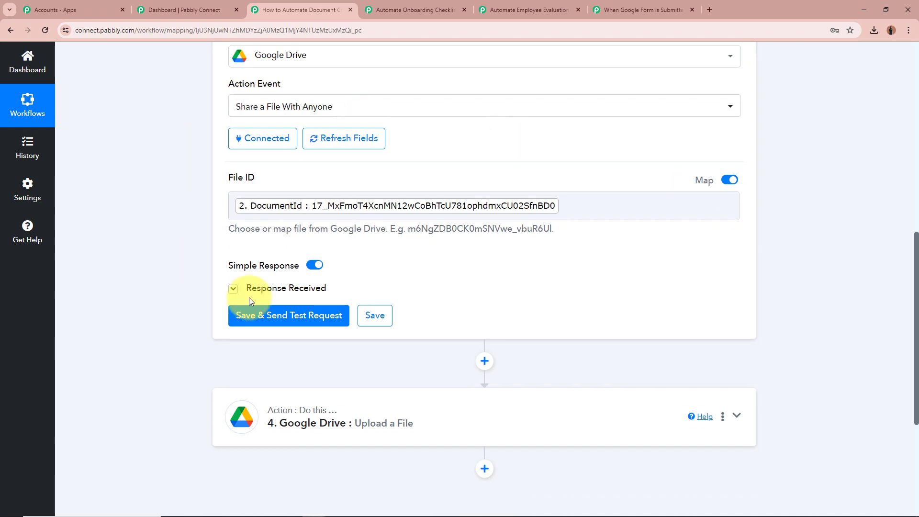
# - Review the sharing action's received response, enlarging the Res2 ExportLinks Application/pdf value to read the full link, and collapse the action
pyautogui.click(234, 289)
pyautogui.scroll(-4, 200, 283)
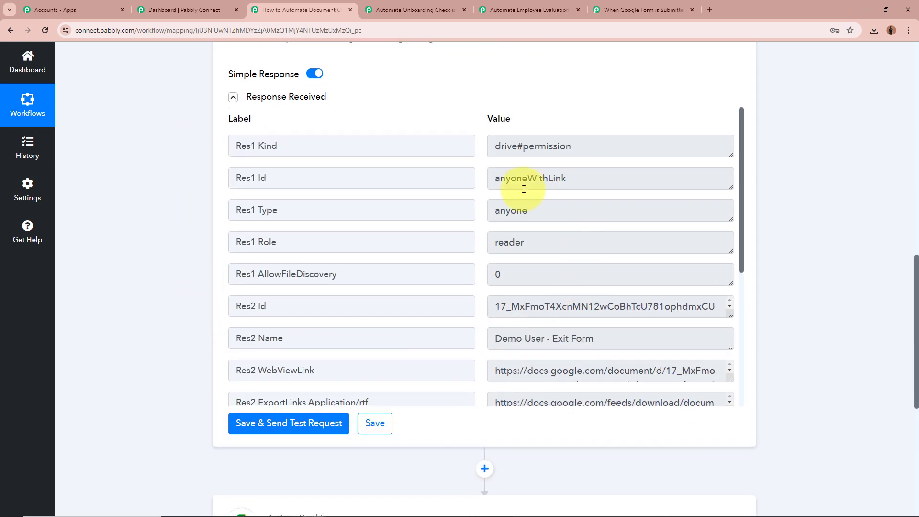
pyautogui.scroll(-4, 421, 232)
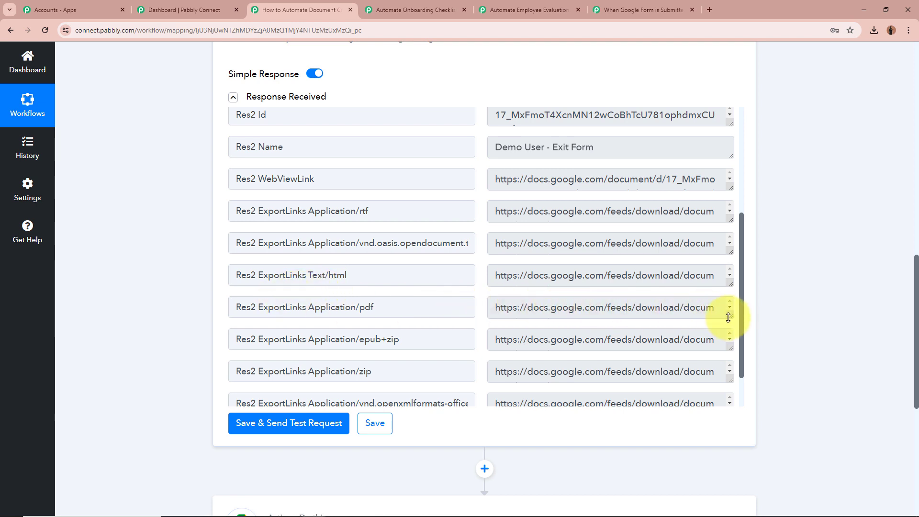
pyautogui.moveTo(731, 319); pyautogui.dragTo(731, 365)
pyautogui.scroll(-2, 672, 334)
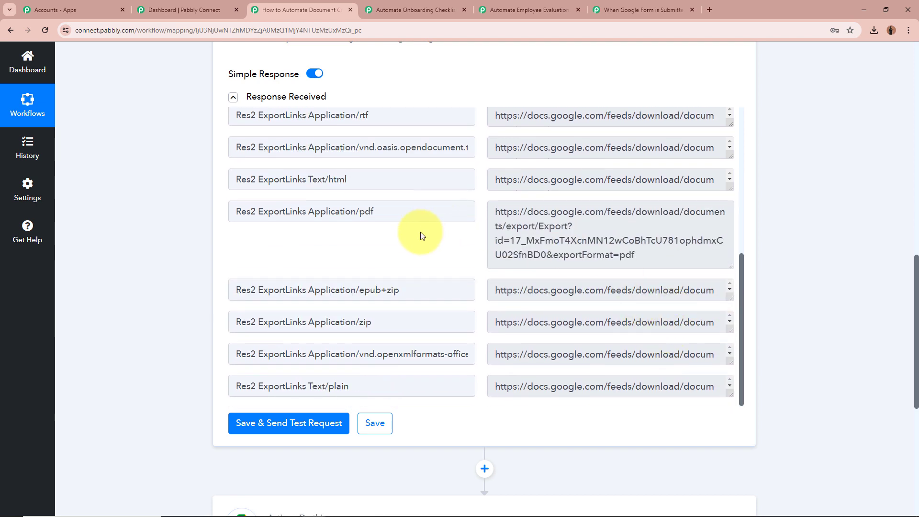
pyautogui.doubleClick(369, 212)
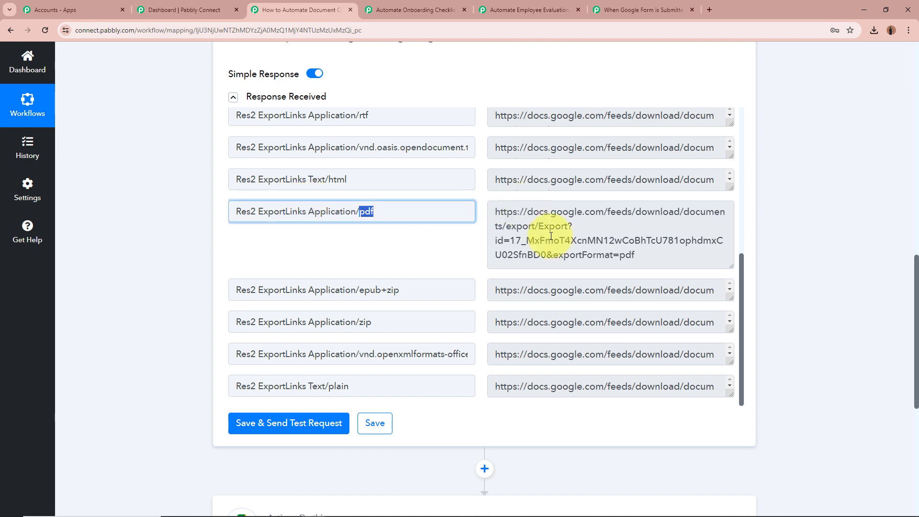
pyautogui.click(803, 268)
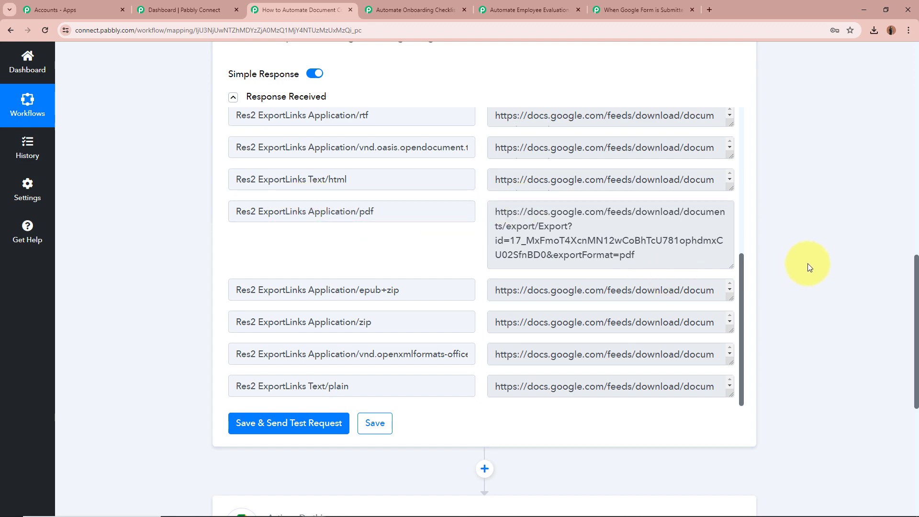
pyautogui.scroll(10, 809, 267)
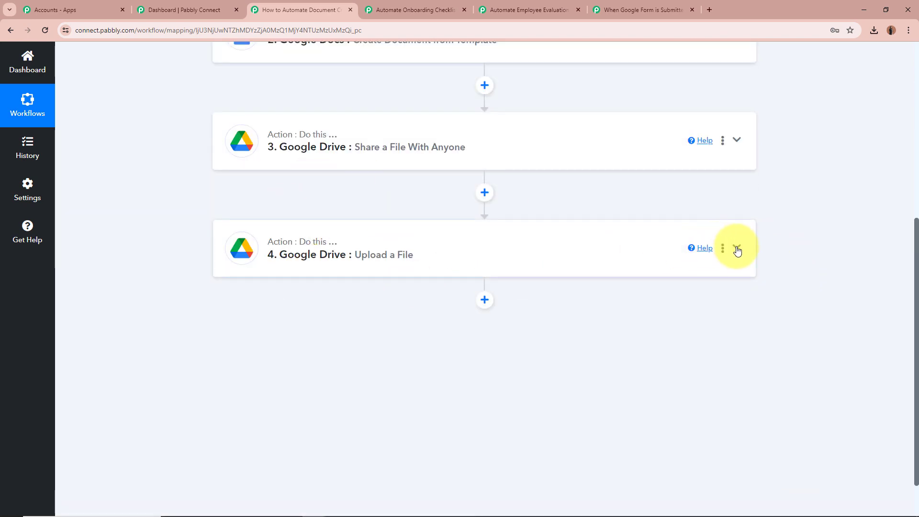
# - Review the Google Drive Upload a File action's URL, folder and file name settings and its received response, and collapse the action
pyautogui.click(737, 247)
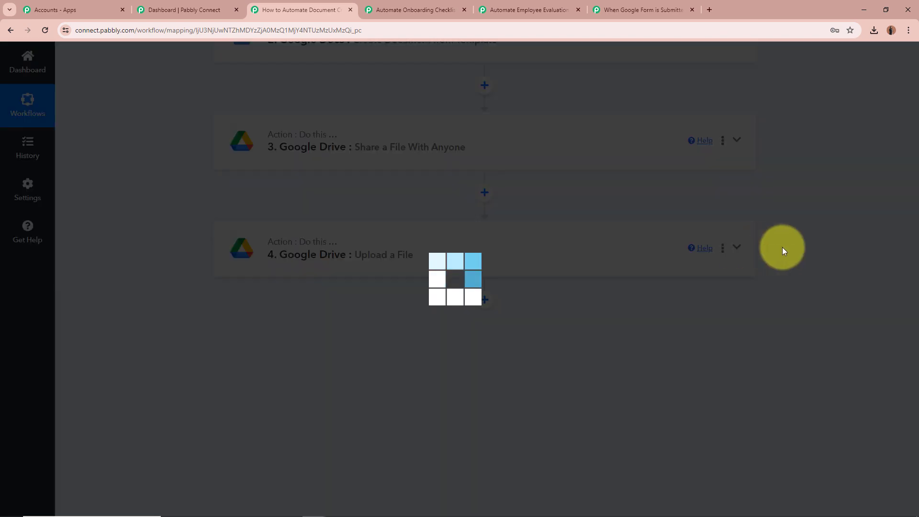
pyautogui.scroll(-6, 782, 247)
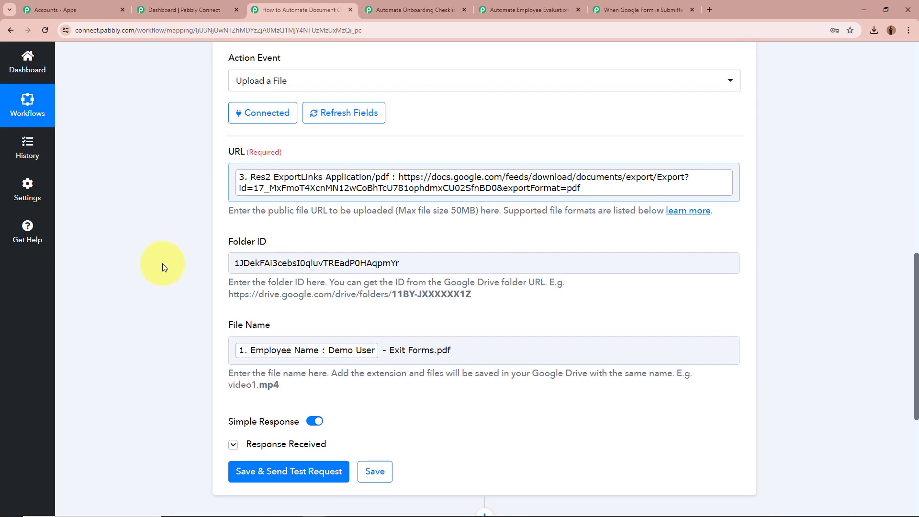
pyautogui.click(233, 445)
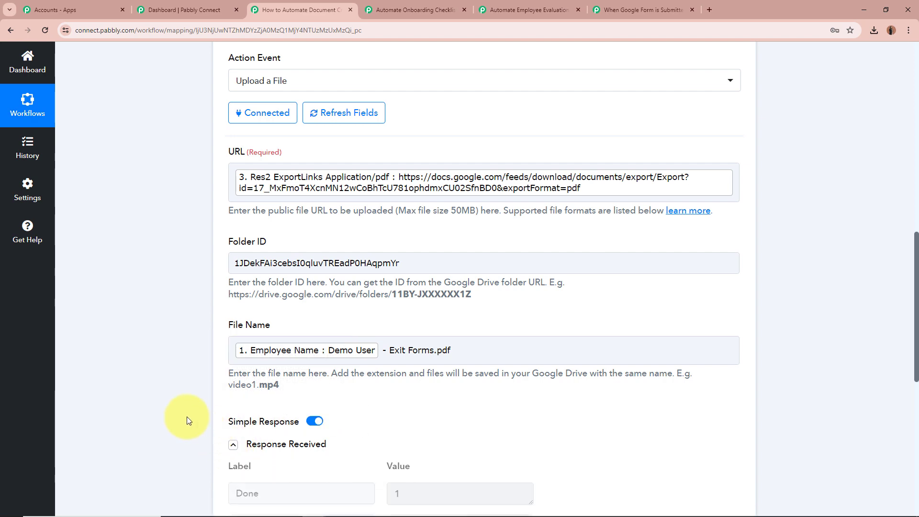
pyautogui.scroll(-4, 187, 417)
pyautogui.scroll(-2, 150, 324)
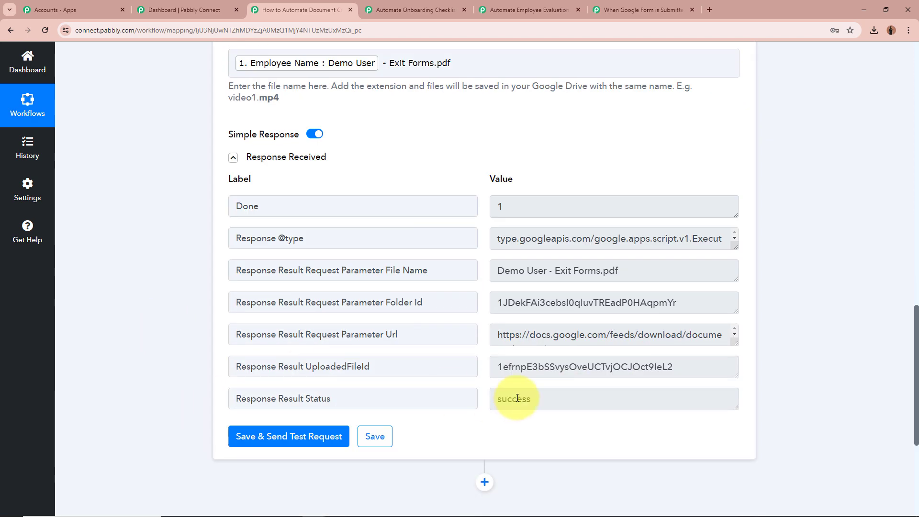
pyautogui.moveTo(489, 399); pyautogui.dragTo(776, 370)
pyautogui.click(796, 343)
pyautogui.scroll(12, 791, 340)
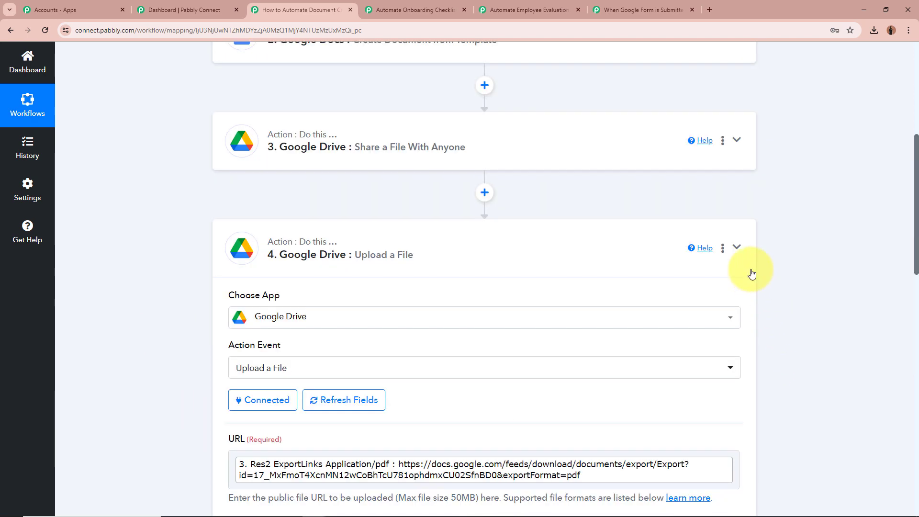
pyautogui.scroll(7, 766, 266)
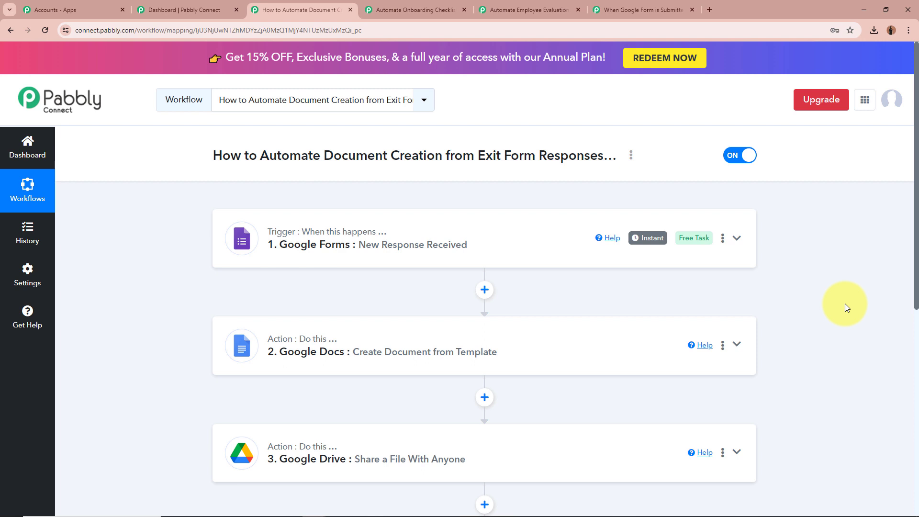
# - Switch to the Automate Onboarding Checklists workflow and expand its Google Forms trigger to view the webhook setup
pyautogui.click(376, 9)
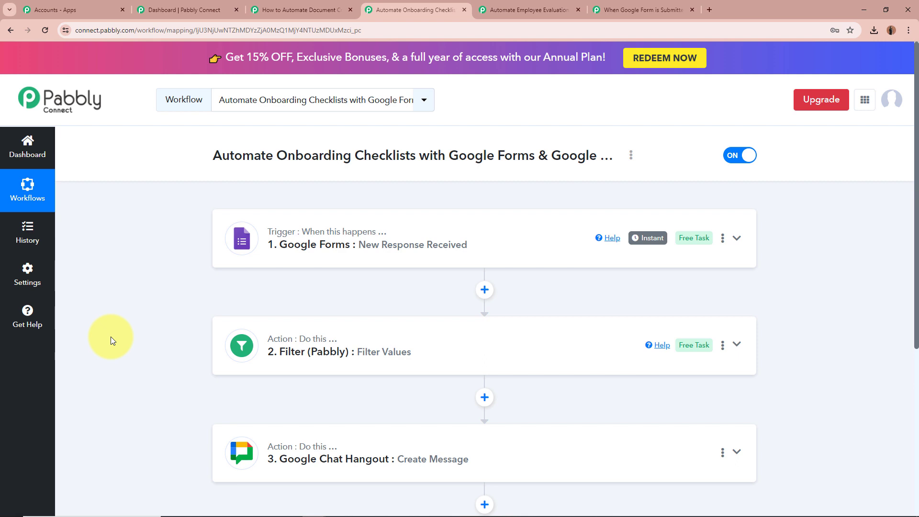
pyautogui.click(753, 246)
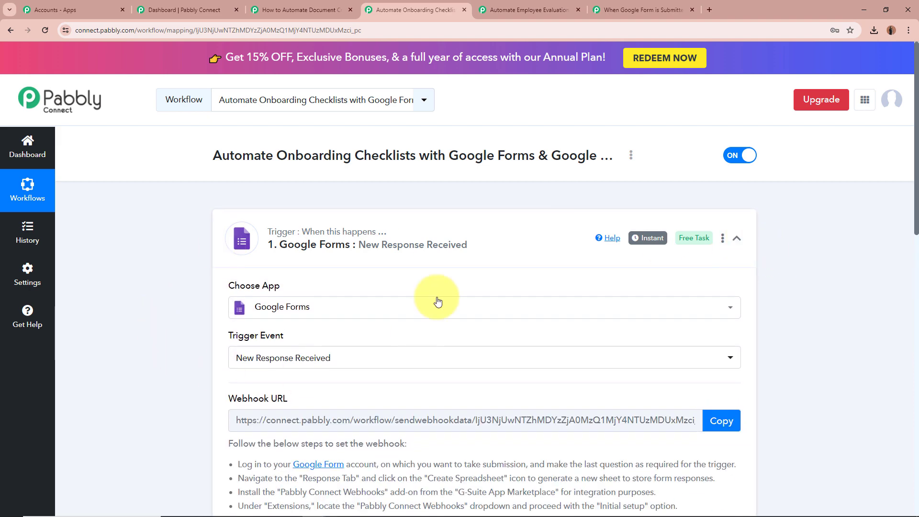
pyautogui.scroll(-5, 109, 306)
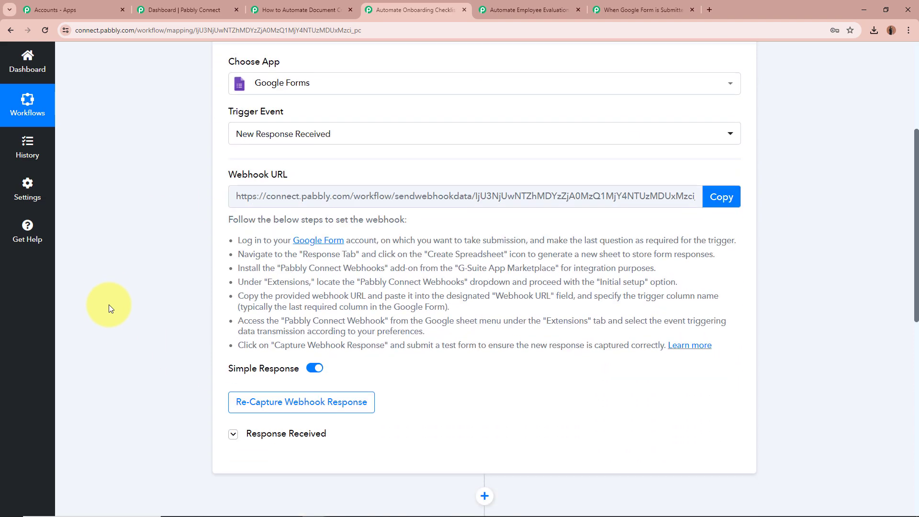
pyautogui.scroll(-3, 108, 305)
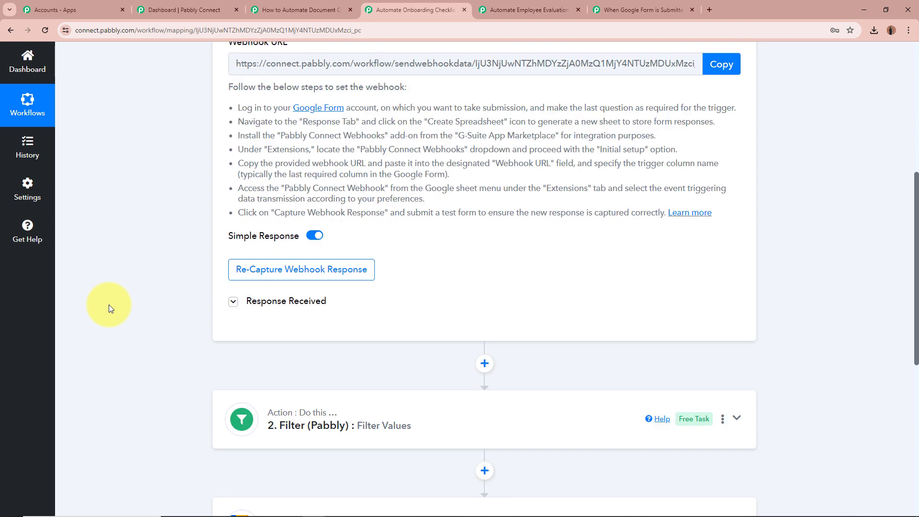
# - Expand the Google Forms trigger's received response and look through the captured onboarding form fields
pyautogui.click(233, 275)
pyautogui.scroll(-3, 185, 272)
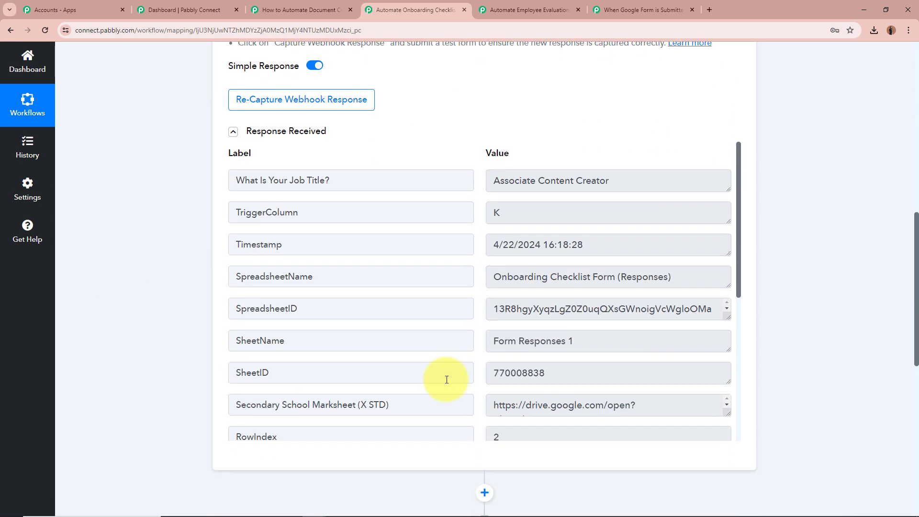
pyautogui.scroll(-5, 530, 291)
pyautogui.scroll(-1, 531, 305)
pyautogui.scroll(-2, 584, 322)
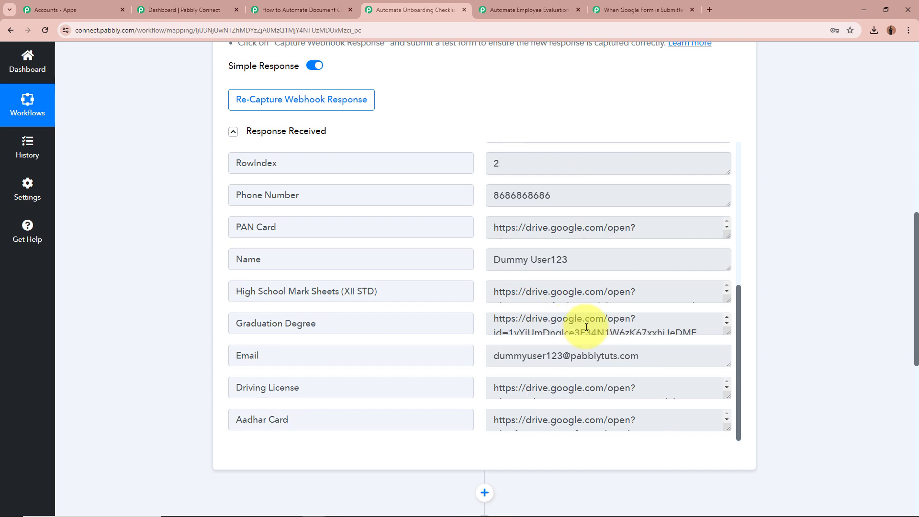
pyautogui.scroll(-2, 605, 386)
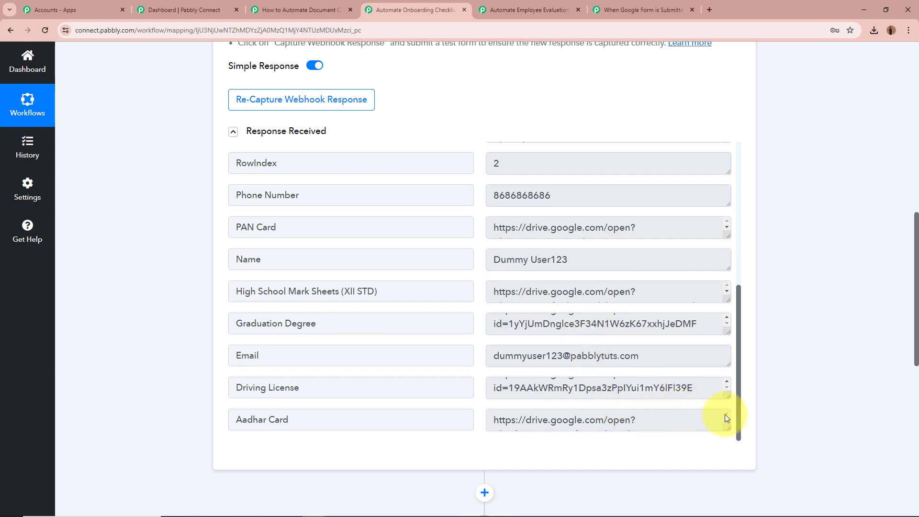
pyautogui.scroll(2, 648, 388)
pyautogui.scroll(2, 609, 321)
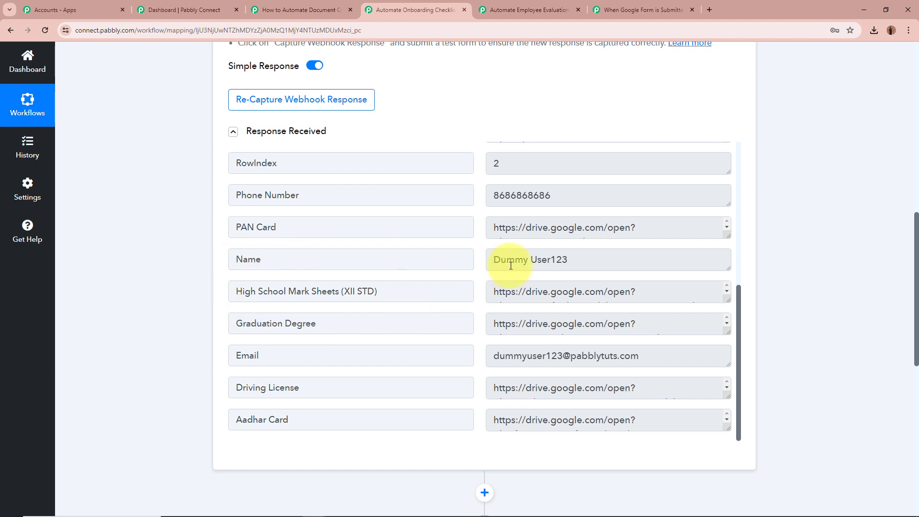
# - Examine the respondent's Name value and enlarge the PAN Card and Secondary School Marksheet values to read their full links
pyautogui.moveTo(495, 259); pyautogui.dragTo(640, 259)
pyautogui.click(640, 259)
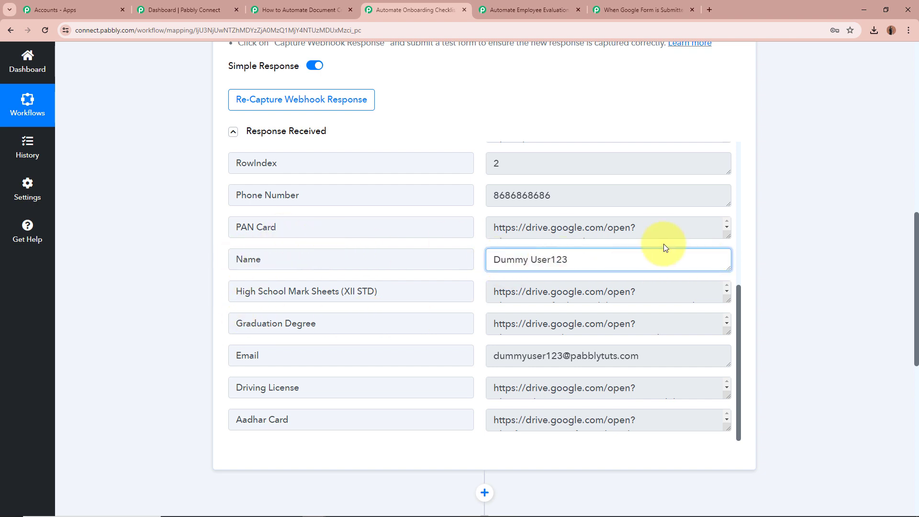
pyautogui.moveTo(722, 237); pyautogui.dragTo(712, 292)
pyautogui.scroll(5, 619, 263)
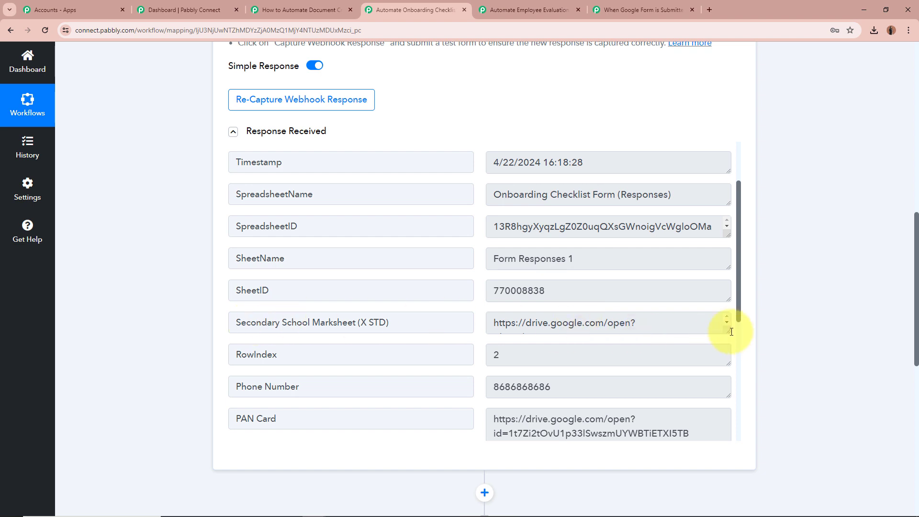
pyautogui.moveTo(731, 332); pyautogui.dragTo(671, 361)
pyautogui.scroll(-5, 678, 349)
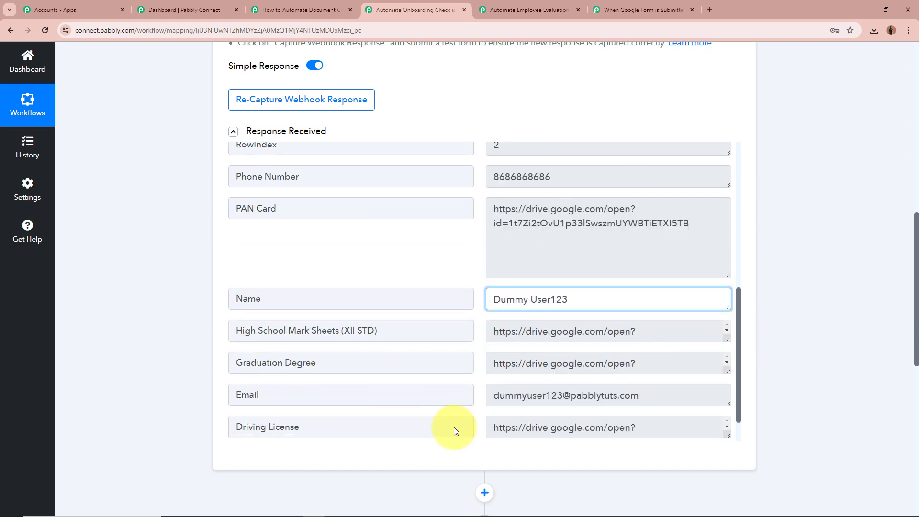
# - Examine the Email value and enlarge the Graduation Degree, High School Mark Sheets, Driving License and Aadhar Card values to read their links
pyautogui.moveTo(669, 396); pyautogui.dragTo(429, 371)
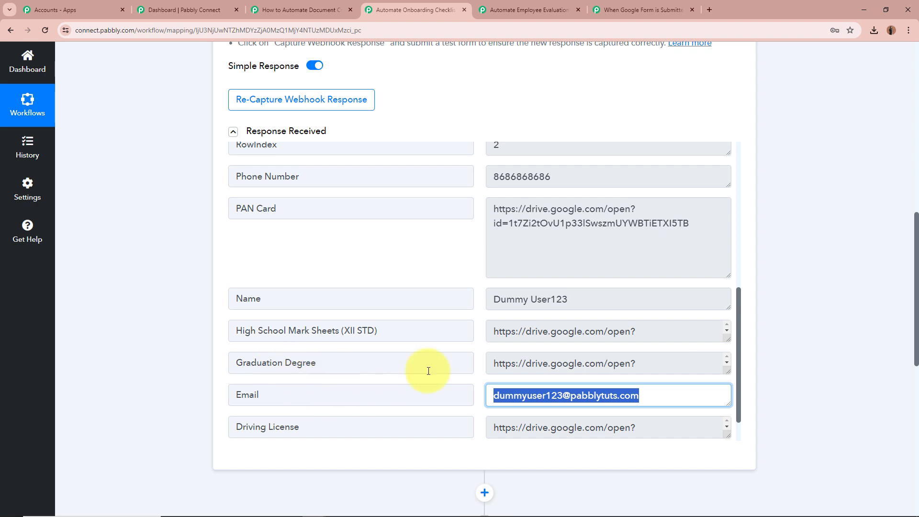
pyautogui.moveTo(726, 370); pyautogui.dragTo(725, 418)
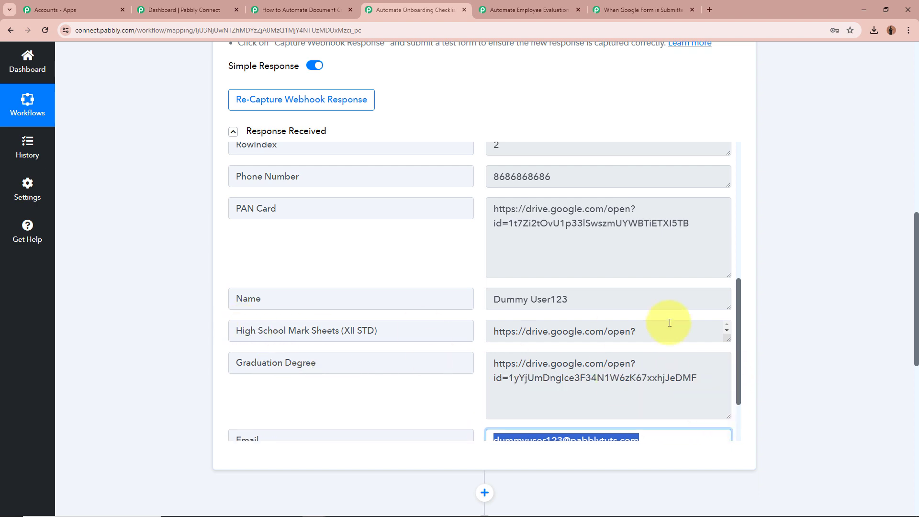
pyautogui.click(727, 339)
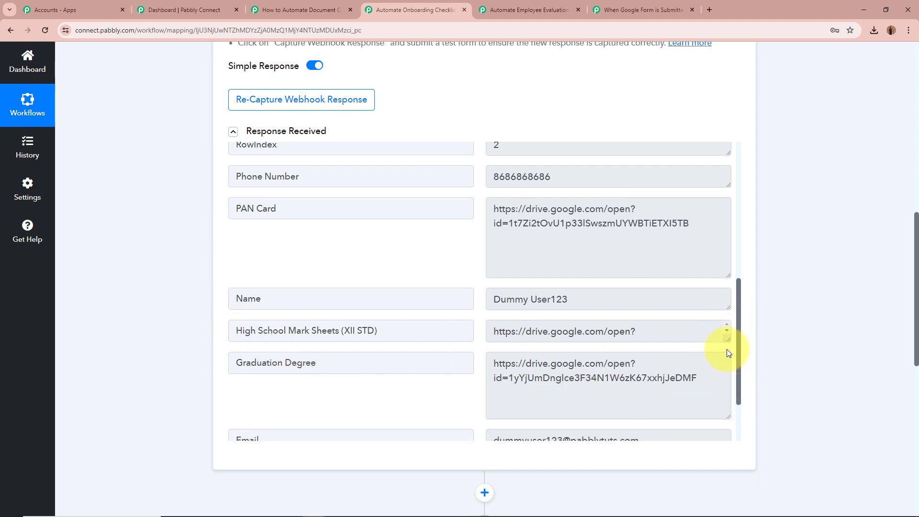
pyautogui.moveTo(727, 340); pyautogui.dragTo(728, 388)
pyautogui.scroll(-3, 672, 374)
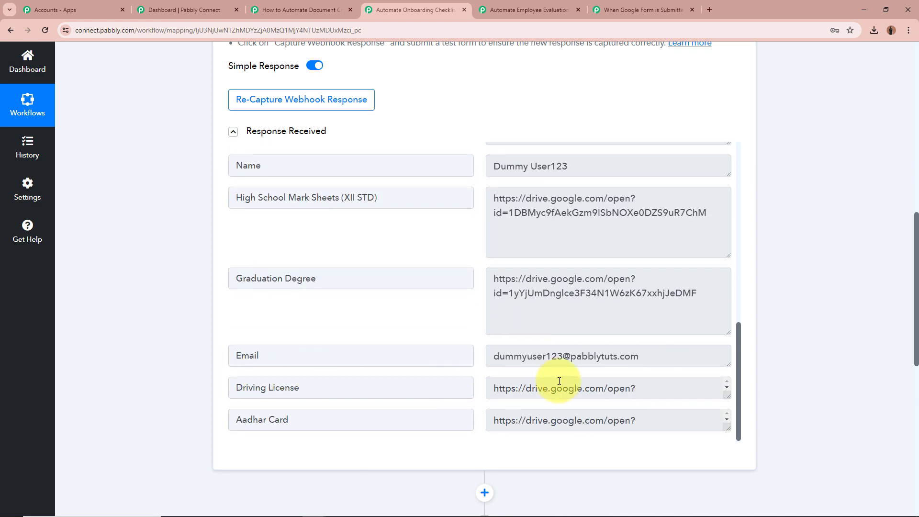
pyautogui.moveTo(727, 398); pyautogui.dragTo(539, 430)
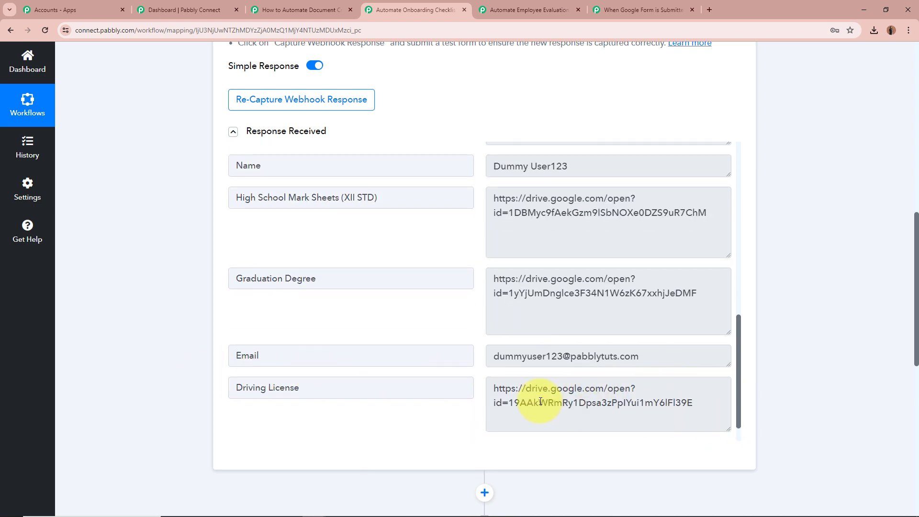
pyautogui.scroll(-1, 349, 400)
pyautogui.moveTo(727, 427); pyautogui.dragTo(723, 468)
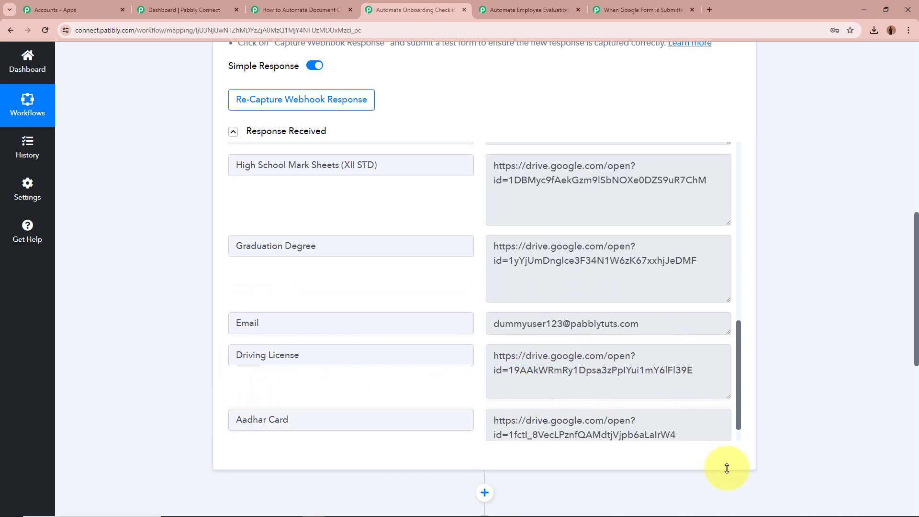
pyautogui.scroll(5, 618, 377)
pyautogui.scroll(15, 809, 326)
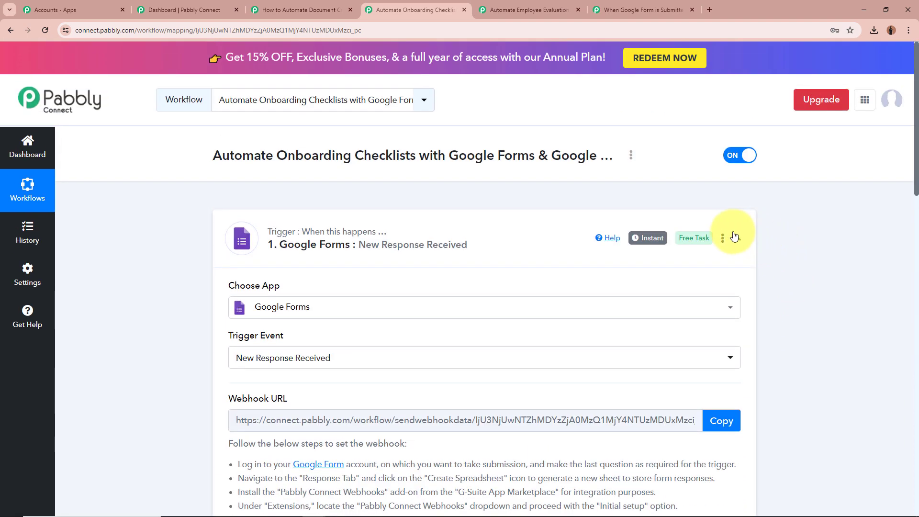
# - Close the Google Forms trigger details and examine the document conditions in the Filter (Pabbly) action, collapsing it when done
pyautogui.click(735, 237)
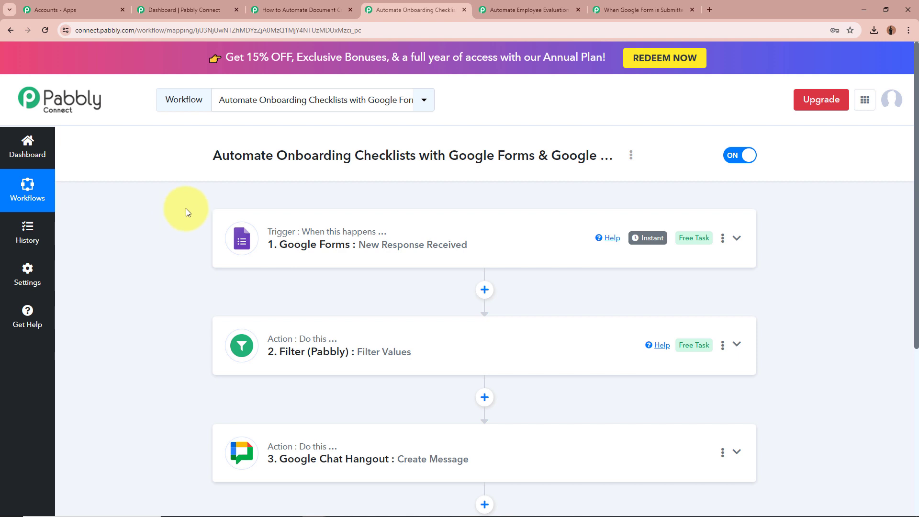
pyautogui.scroll(-2, 201, 265)
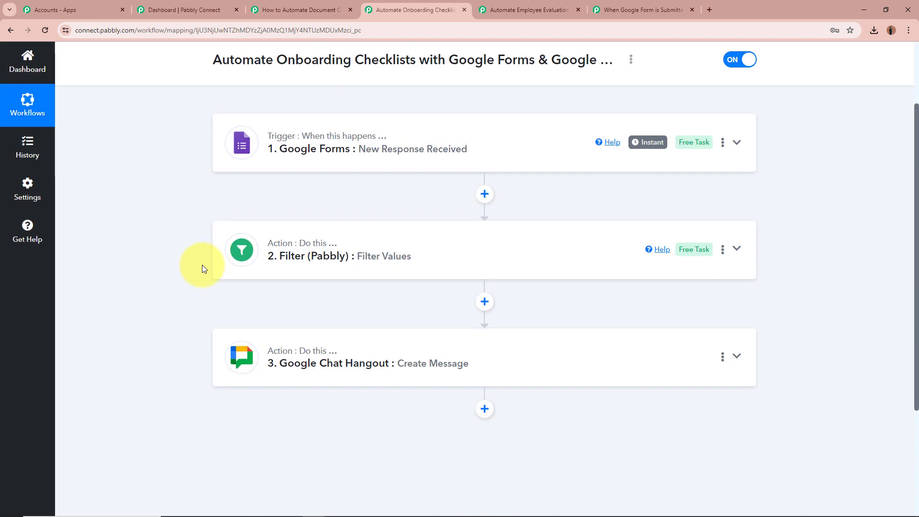
pyautogui.click(750, 243)
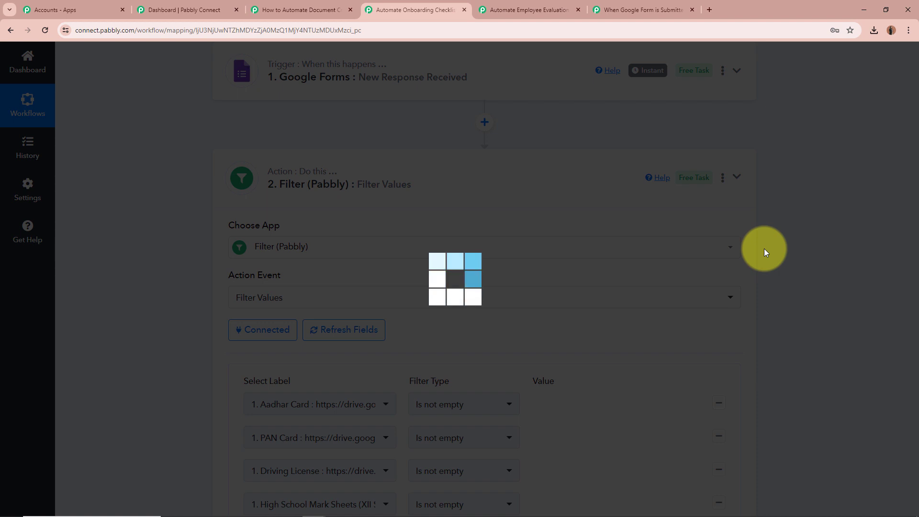
pyautogui.scroll(-2, 155, 269)
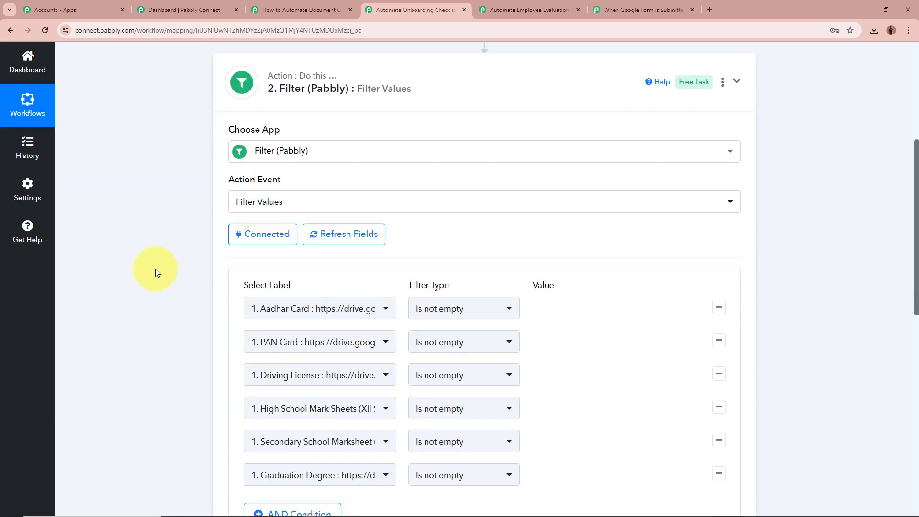
pyautogui.scroll(-2, 155, 269)
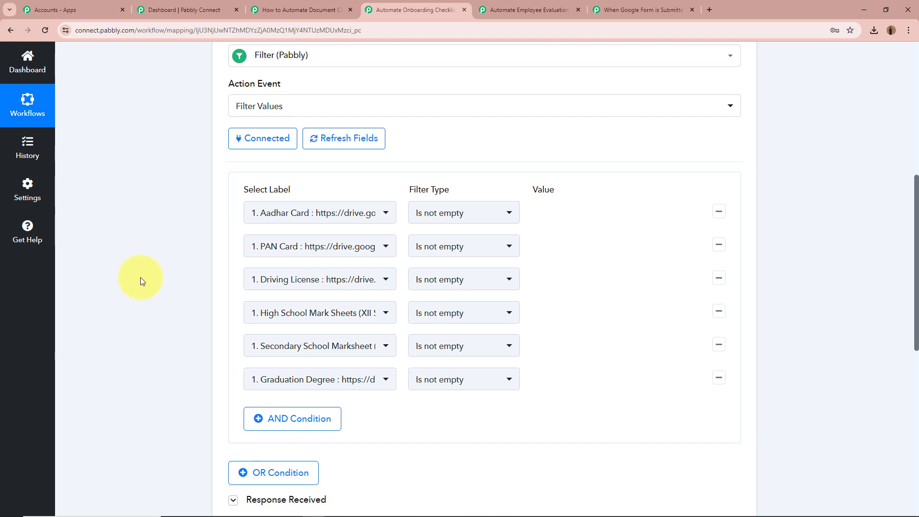
pyautogui.scroll(-3, 207, 275)
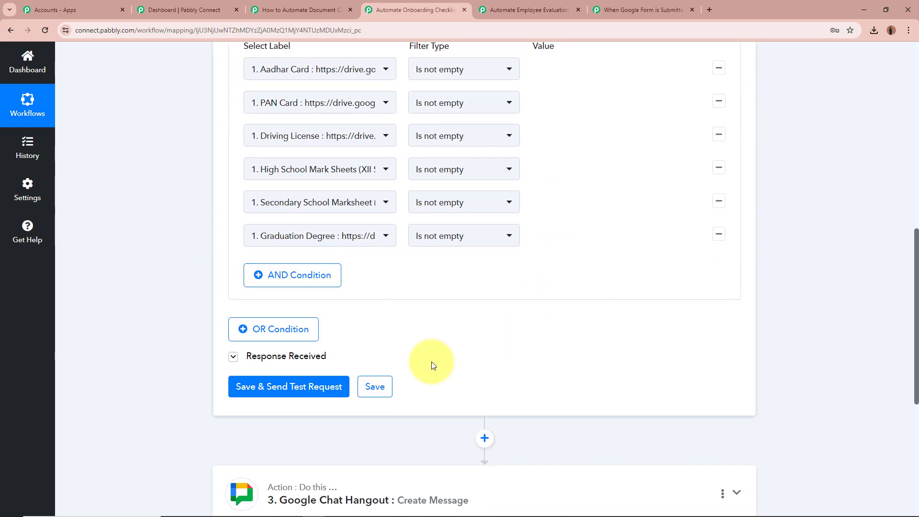
pyautogui.scroll(10, 601, 349)
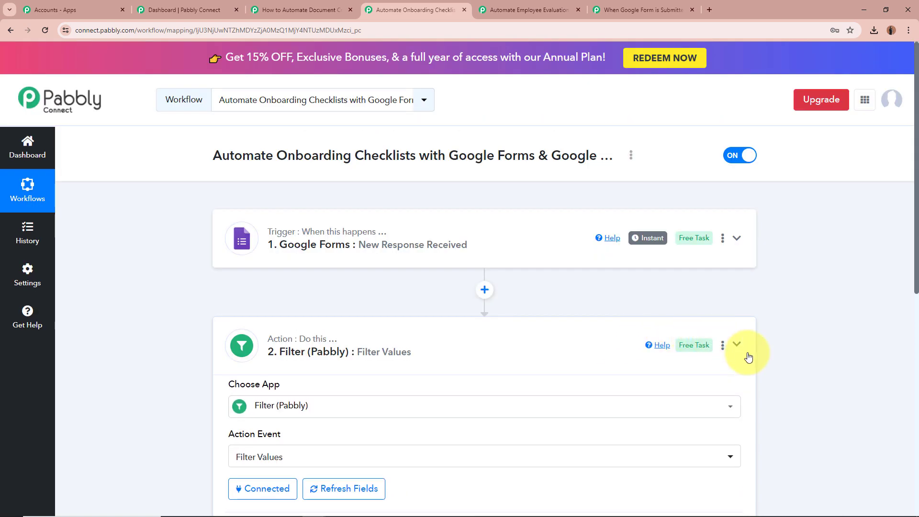
pyautogui.click(747, 355)
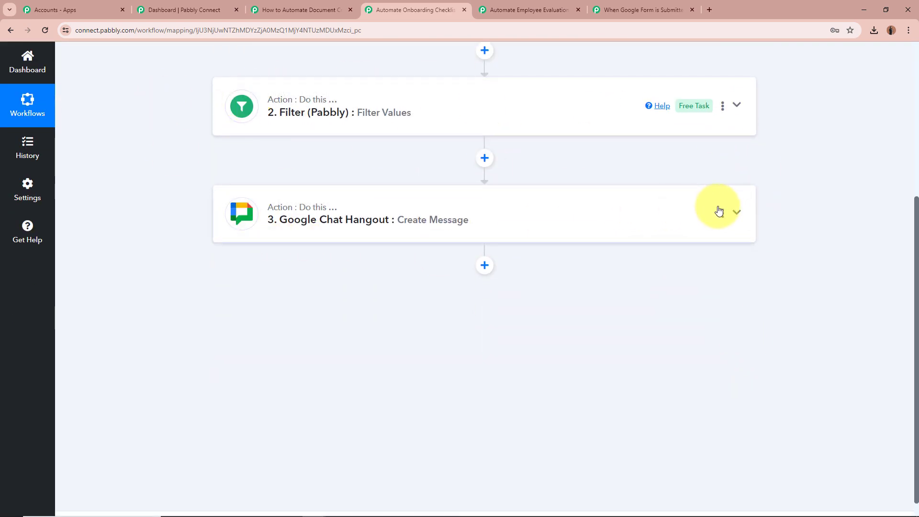
# - Expand the Google Chat Hangout action and read its full onboarding checklist completion message with the mapped Name fields
pyautogui.click(737, 213)
pyautogui.scroll(-5, 754, 218)
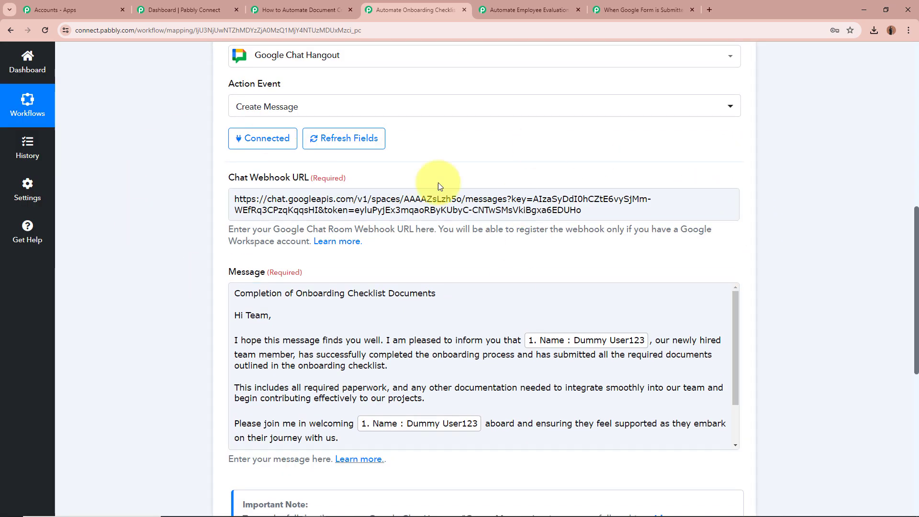
pyautogui.scroll(-2, 242, 335)
pyautogui.click(246, 203)
pyautogui.moveTo(231, 197); pyautogui.dragTo(487, 197)
pyautogui.click(335, 199)
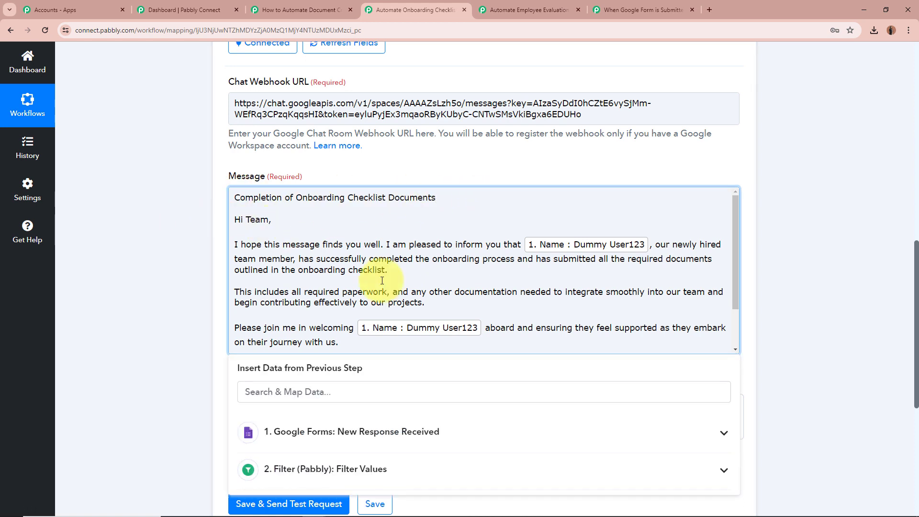
pyautogui.scroll(-1, 602, 306)
pyautogui.scroll(1, 598, 302)
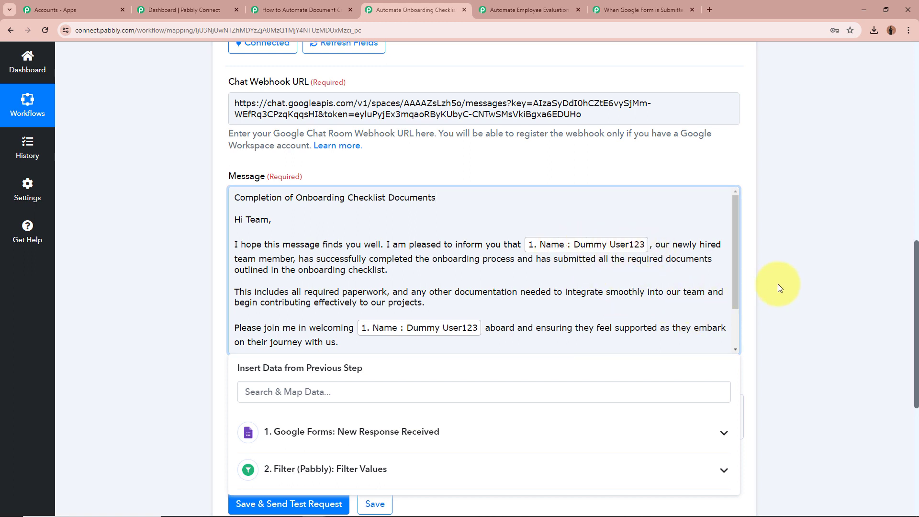
pyautogui.scroll(-2, 642, 283)
pyautogui.scroll(2, 267, 273)
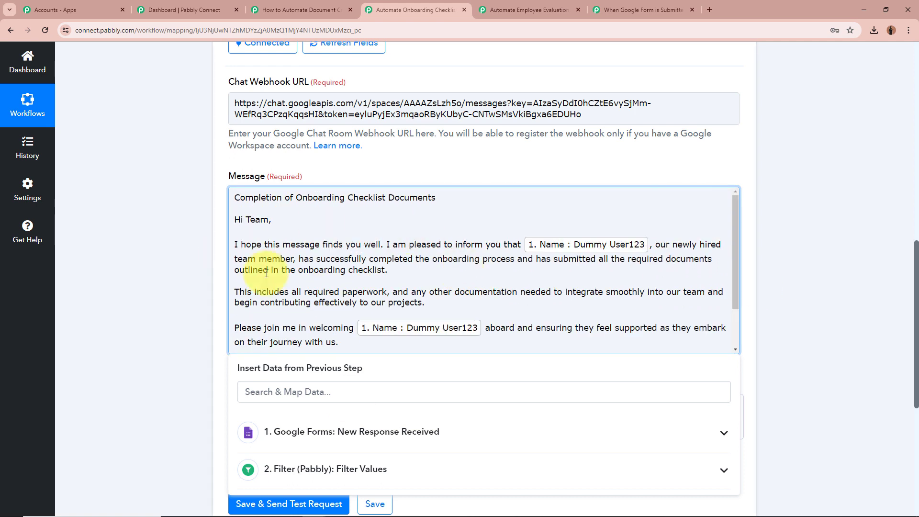
pyautogui.scroll(-2, 437, 277)
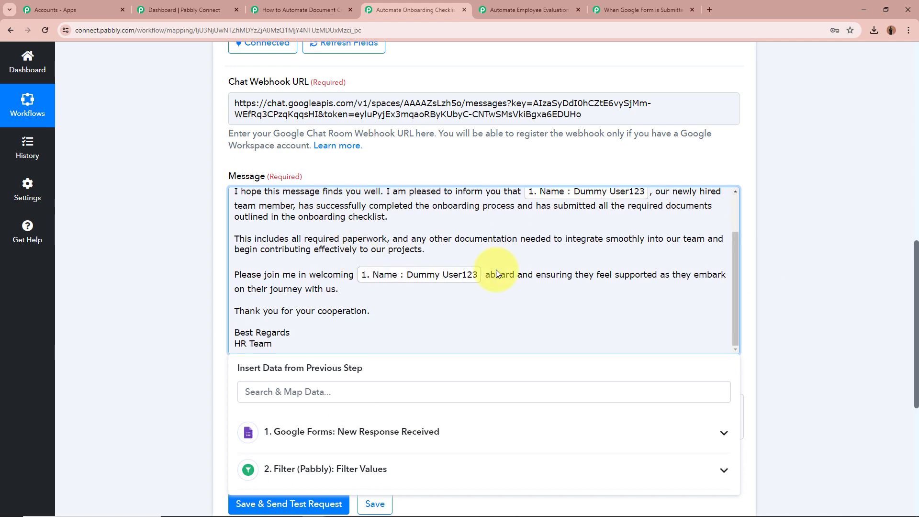
pyautogui.click(813, 280)
# - Look through the Google Chat Hangout action's received response and collapse the action
pyautogui.scroll(-4, 812, 281)
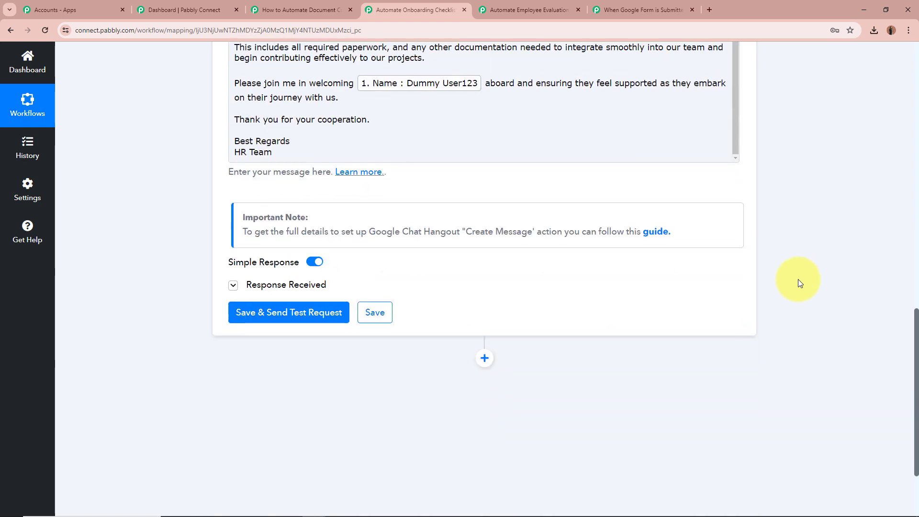
pyautogui.click(235, 289)
pyautogui.scroll(-2, 163, 281)
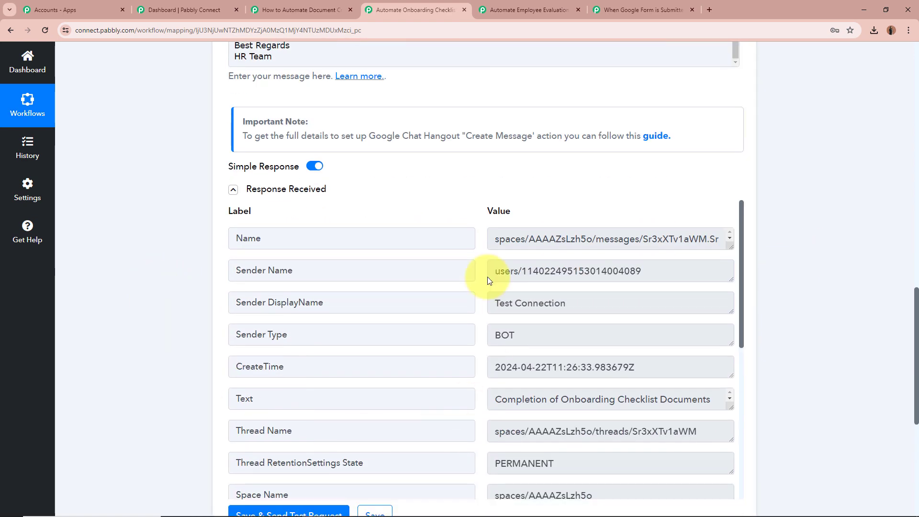
pyautogui.scroll(-2, 107, 269)
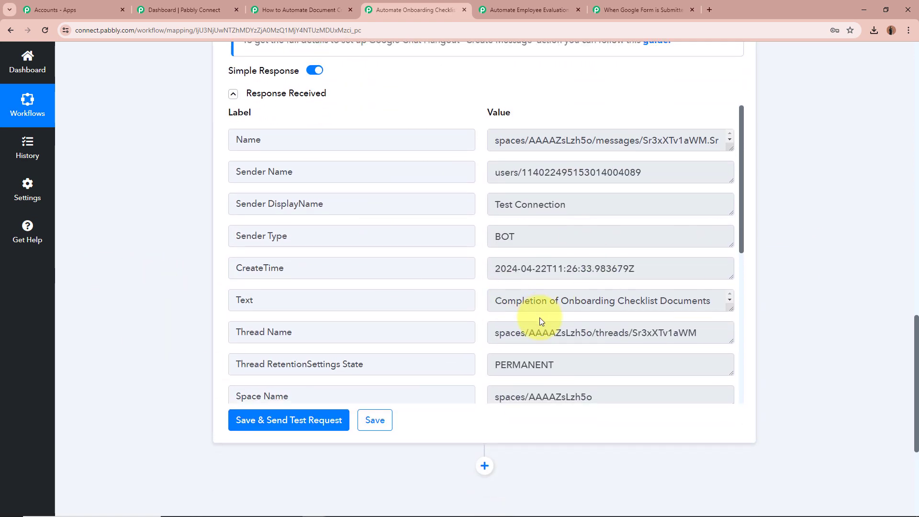
pyautogui.scroll(-4, 540, 322)
pyautogui.scroll(4, 539, 323)
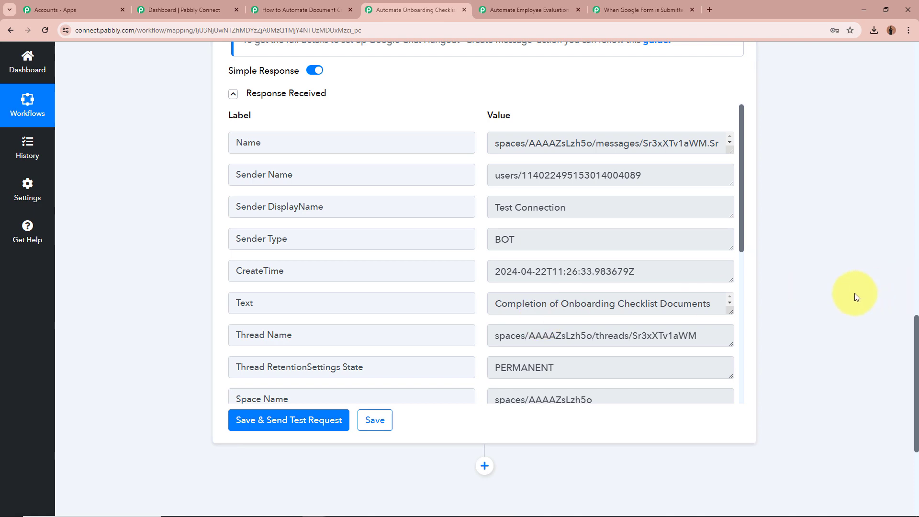
pyautogui.scroll(15, 854, 293)
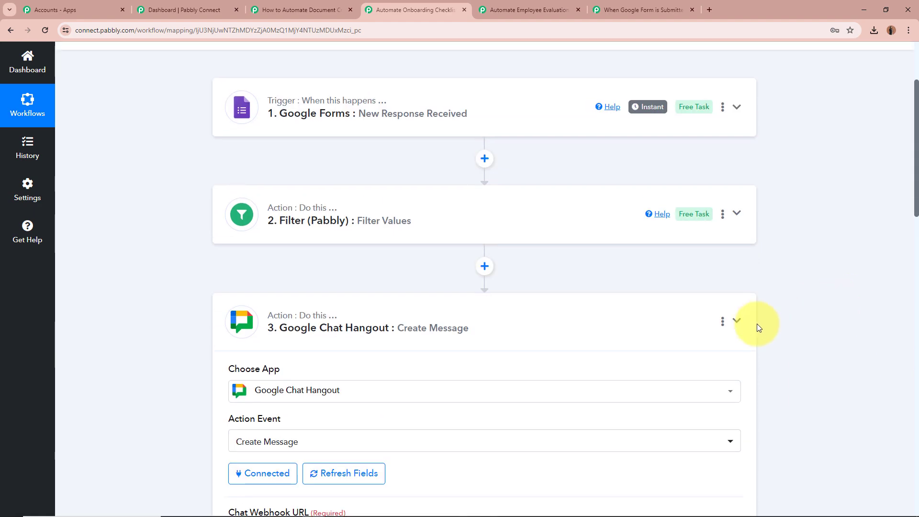
pyautogui.click(737, 321)
pyautogui.scroll(3, 767, 326)
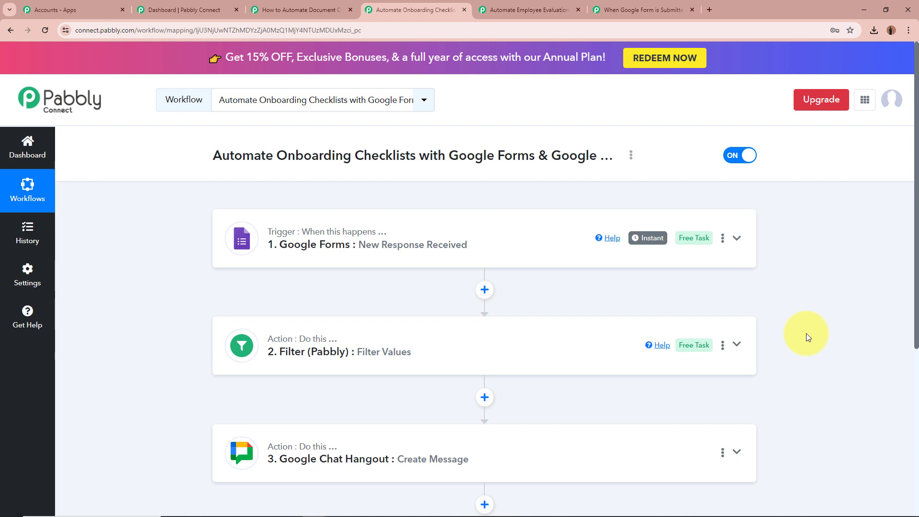
# - Switch to the Automate Employee Evaluation Forms workflow and expand its Google Forms trigger to view the webhook setup
pyautogui.click(529, 10)
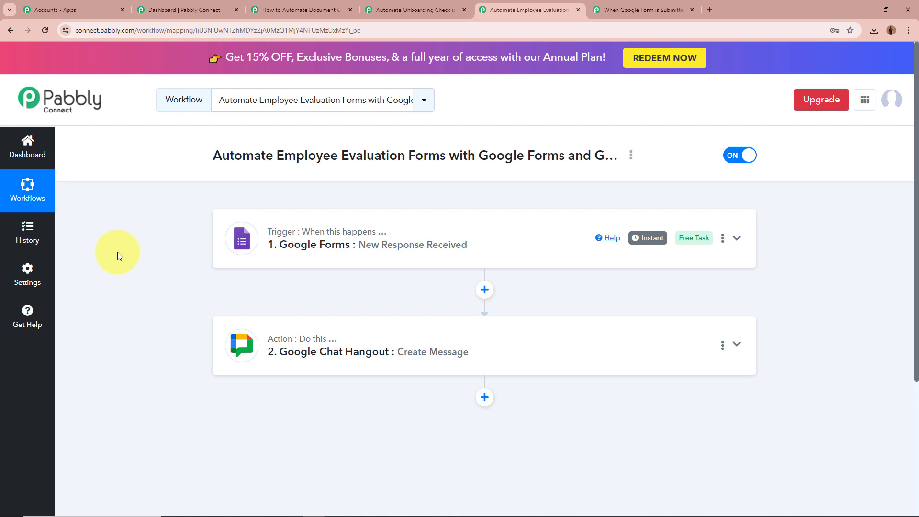
pyautogui.click(737, 238)
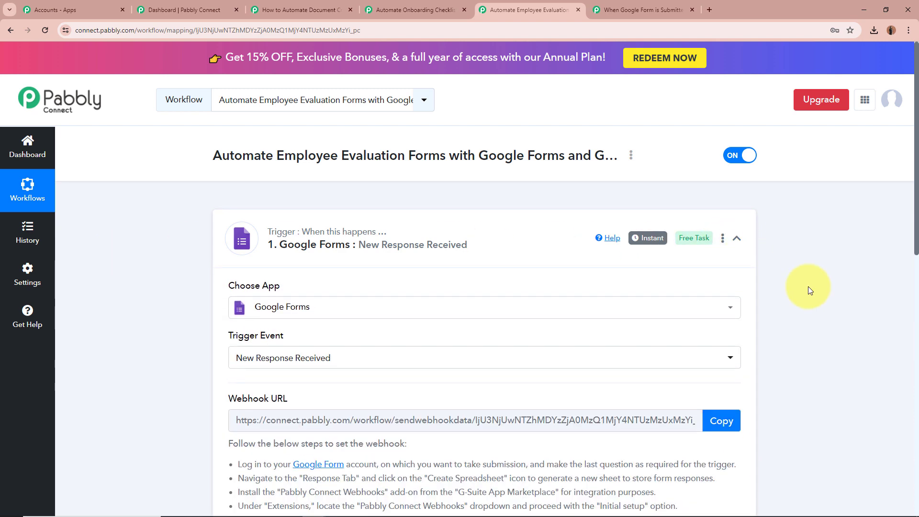
pyautogui.scroll(-3, 808, 286)
pyautogui.scroll(-3, 808, 287)
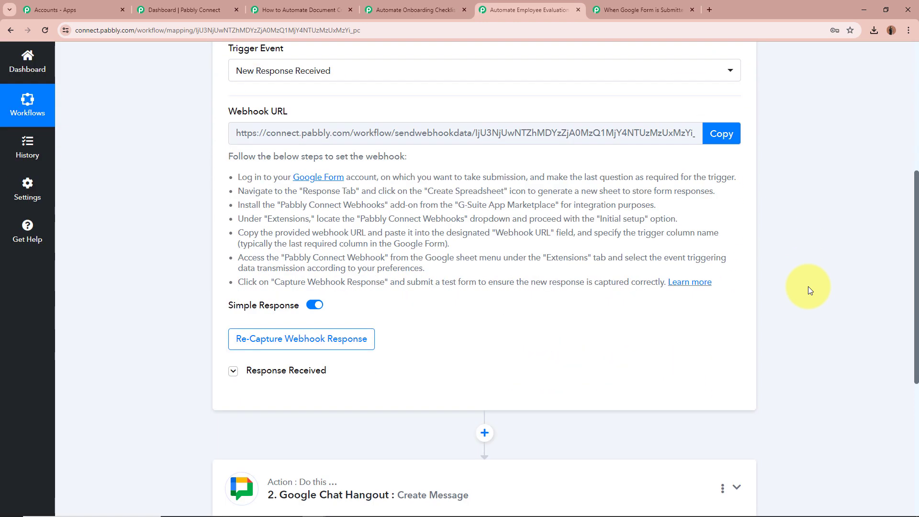
# - Look through the employee evaluation response captured by the Google Forms trigger and collapse the trigger
pyautogui.click(233, 370)
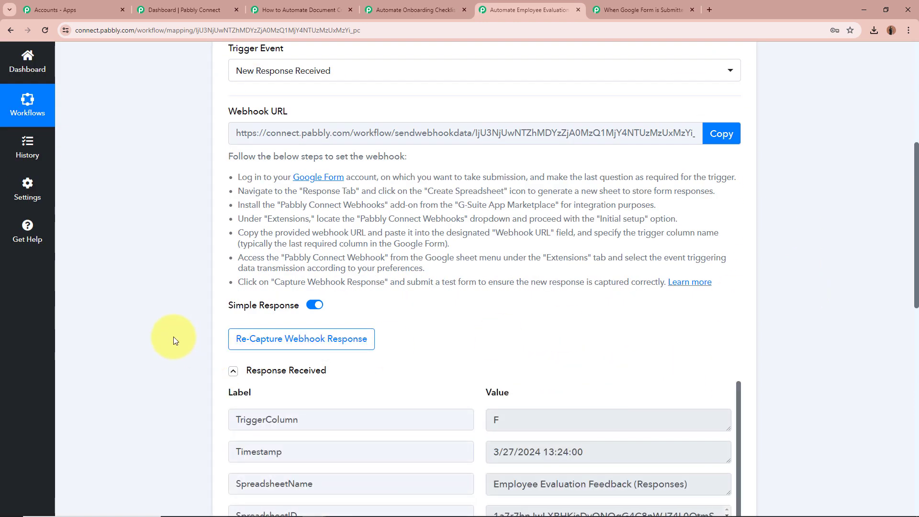
pyautogui.scroll(-4, 173, 337)
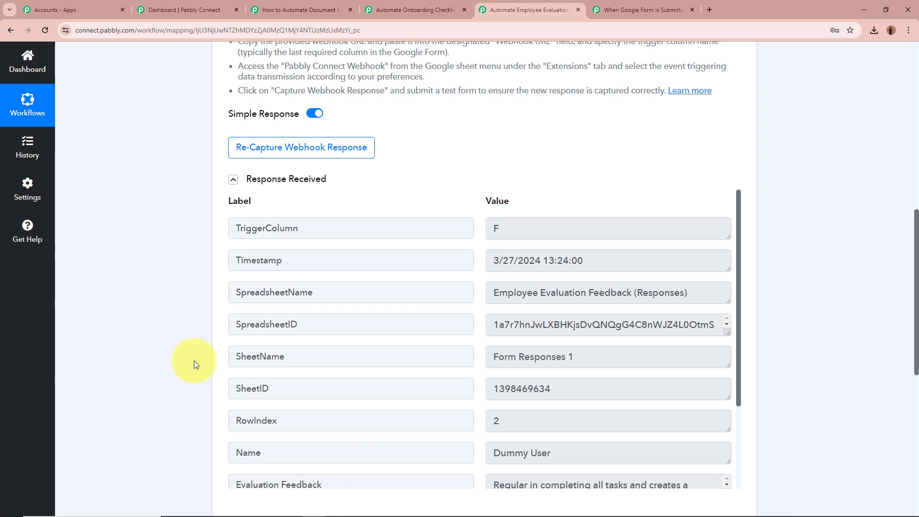
pyautogui.scroll(-3, 515, 360)
pyautogui.scroll(10, 829, 394)
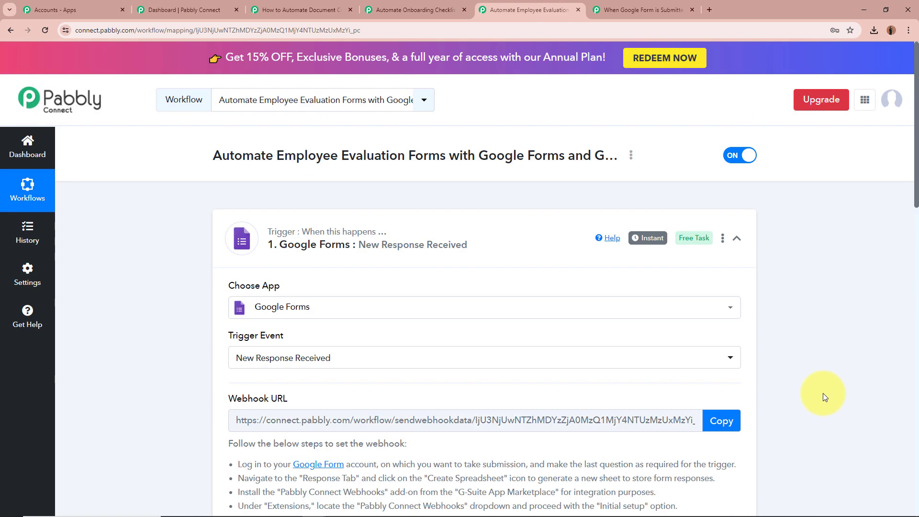
pyautogui.click(737, 253)
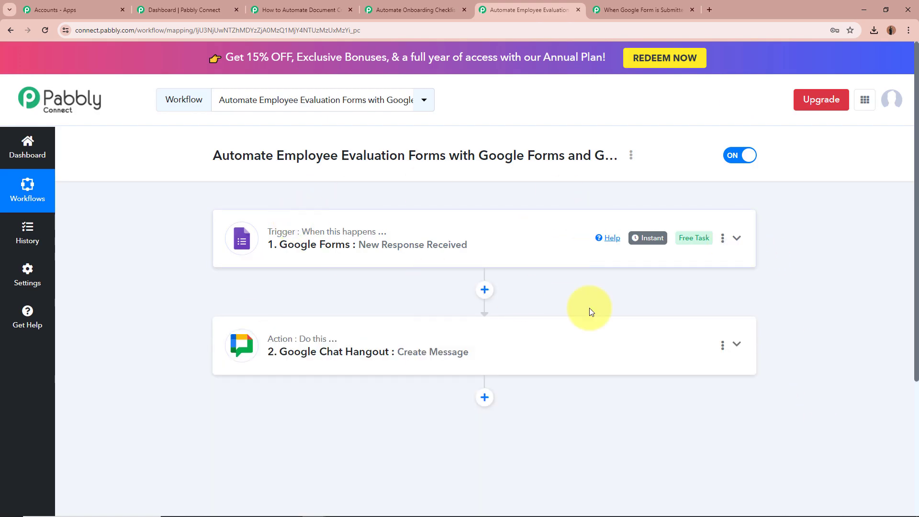
# - Examine the Google Chat Hangout action's webhook and employee evaluation message with mapped name, ratings and feedback, then collapse the action
pyautogui.click(737, 350)
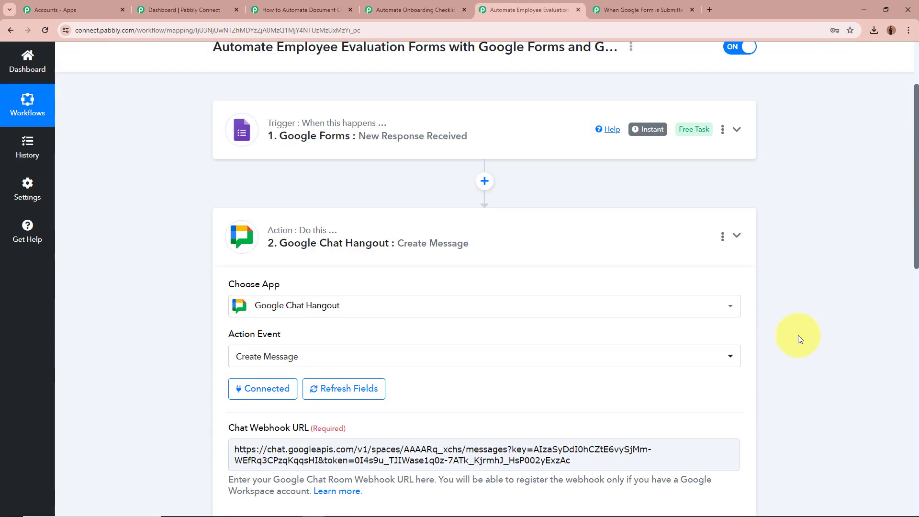
pyautogui.scroll(-1, 798, 335)
pyautogui.scroll(-3, 798, 335)
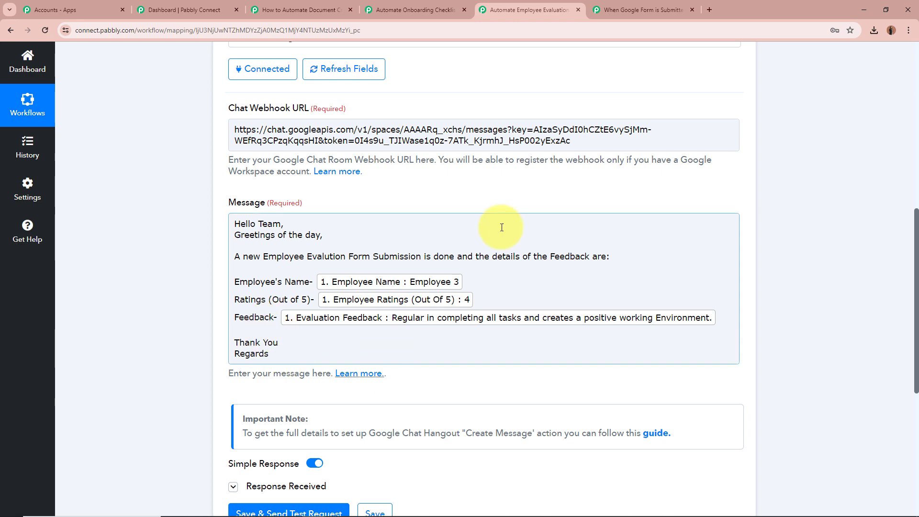
pyautogui.scroll(4, 147, 250)
pyautogui.scroll(3, 147, 250)
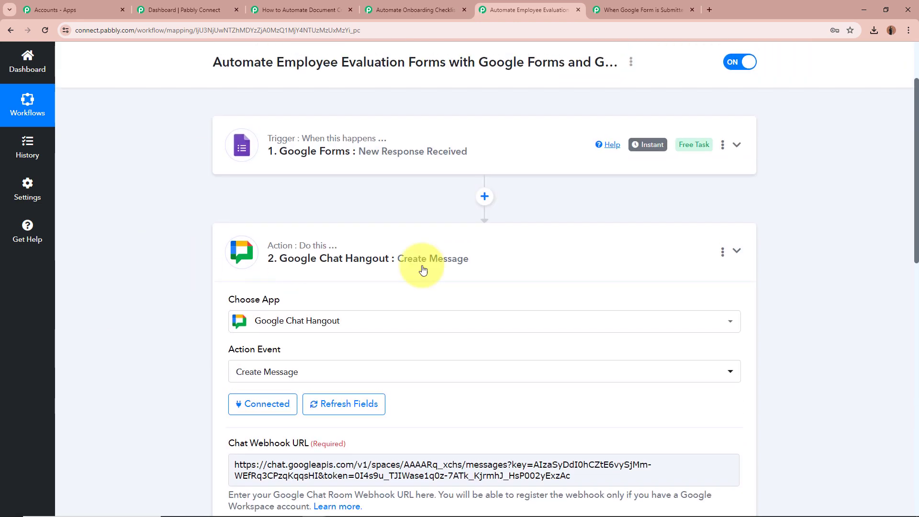
pyautogui.click(739, 252)
pyautogui.scroll(2, 803, 258)
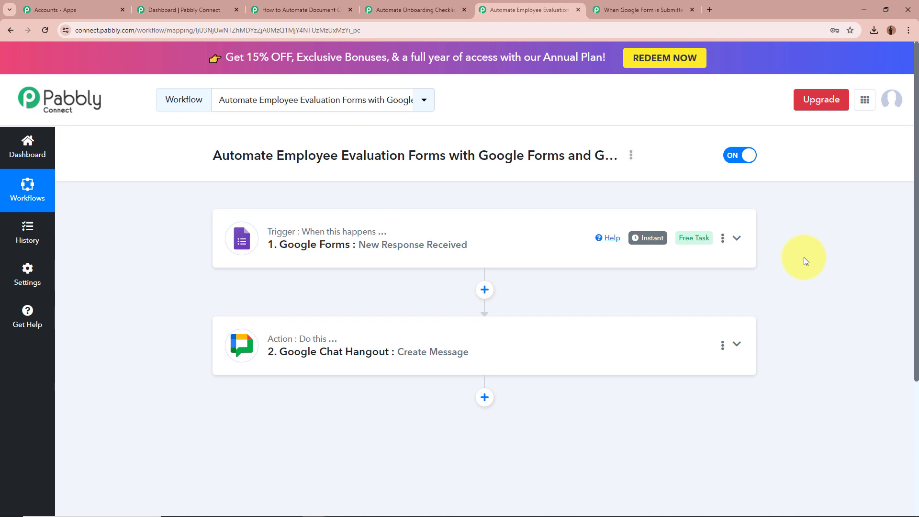
# - Switch to the Google Form to Google Meet scheduling workflow and look over its sequence of actions
pyautogui.click(639, 10)
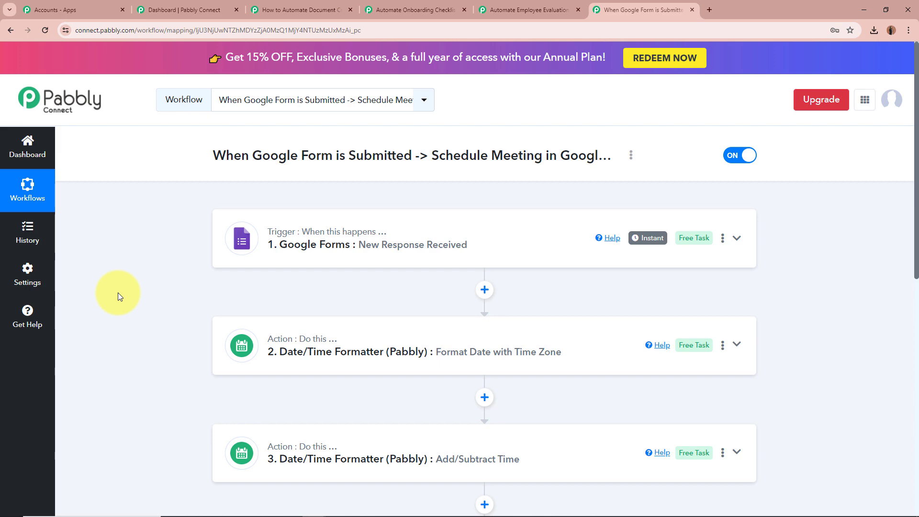
pyautogui.scroll(-6, 118, 292)
pyautogui.scroll(6, 118, 292)
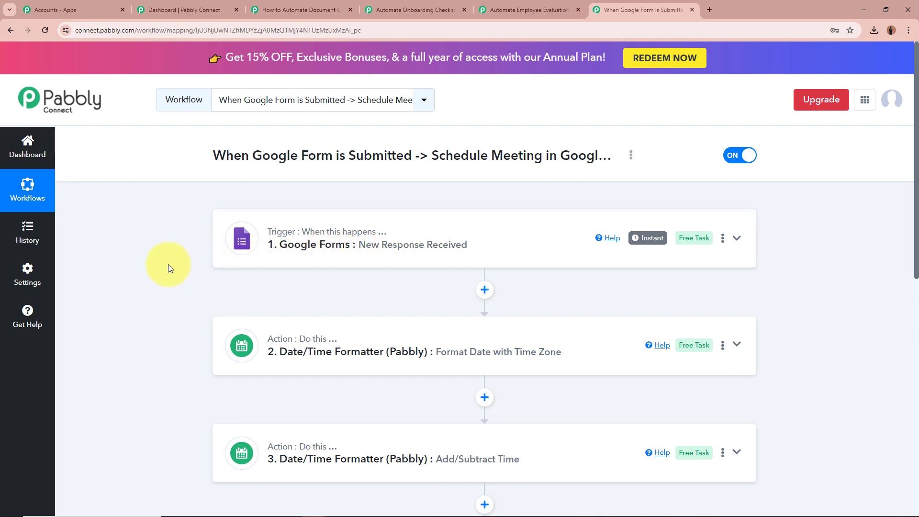
# - Expand the Google Meet Schedule a Meeting action and examine its calendar, summary, description, start, end and attendee mappings
pyautogui.scroll(-6, 168, 264)
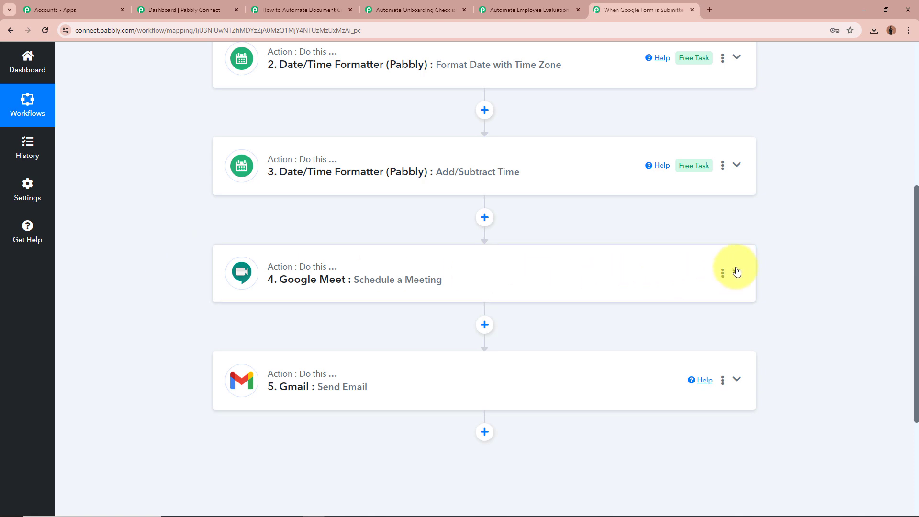
pyautogui.click(737, 272)
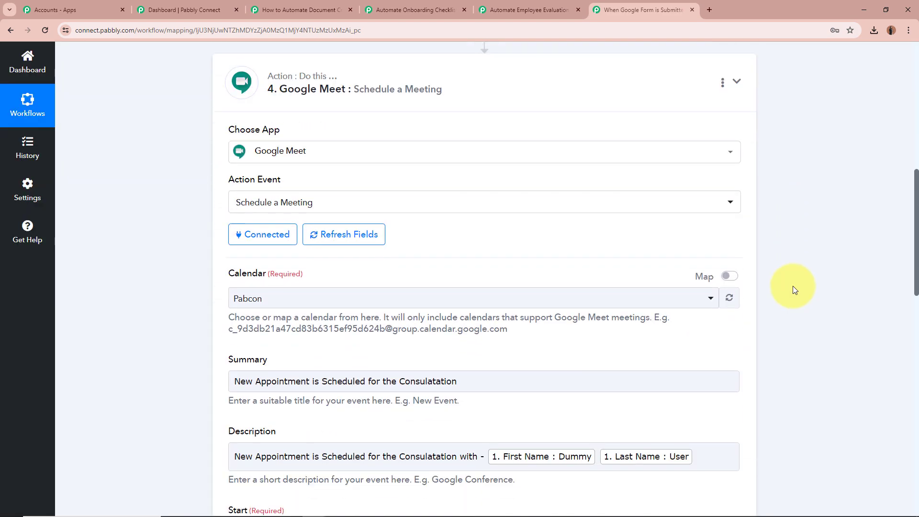
pyautogui.scroll(-3, 793, 289)
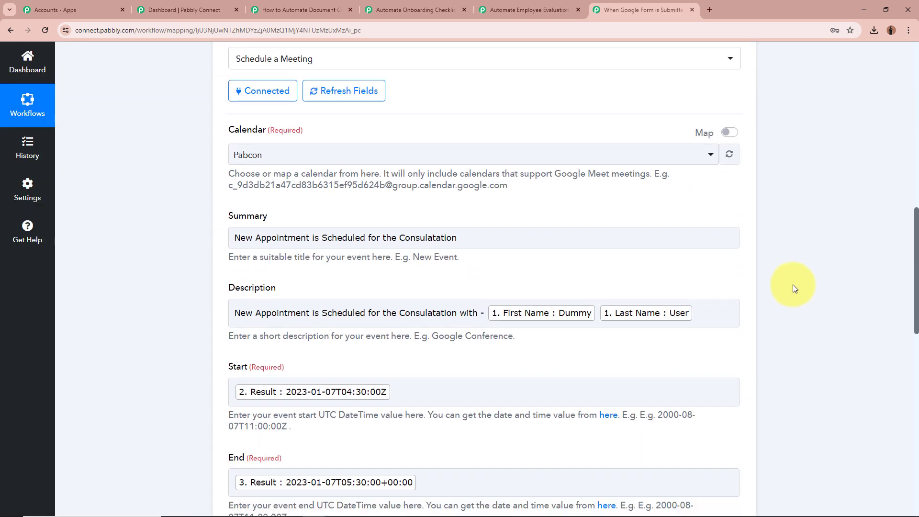
pyautogui.scroll(-5, 793, 284)
pyautogui.scroll(-4, 138, 266)
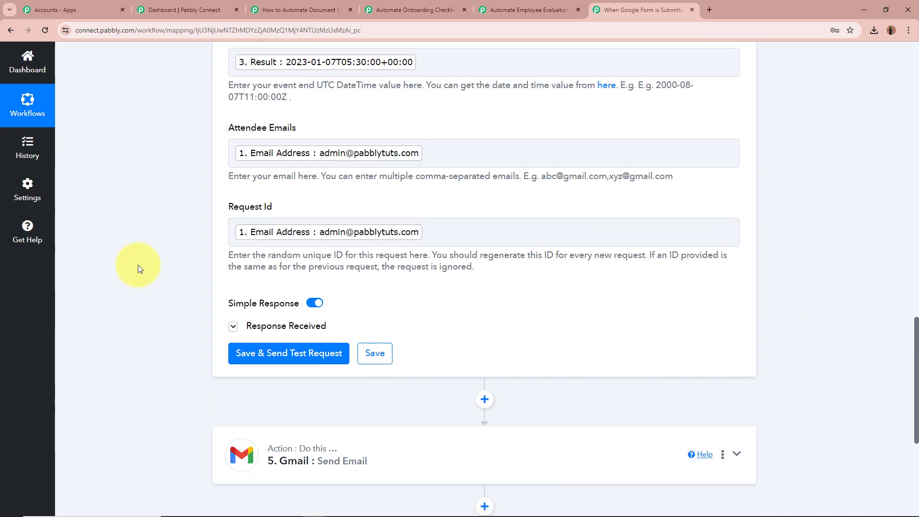
pyautogui.scroll(-1, 138, 269)
# - Open the Google Meet action's received response and inspect the scheduled event details down to the HangoutLink value
pyautogui.click(234, 265)
pyautogui.scroll(-3, 142, 272)
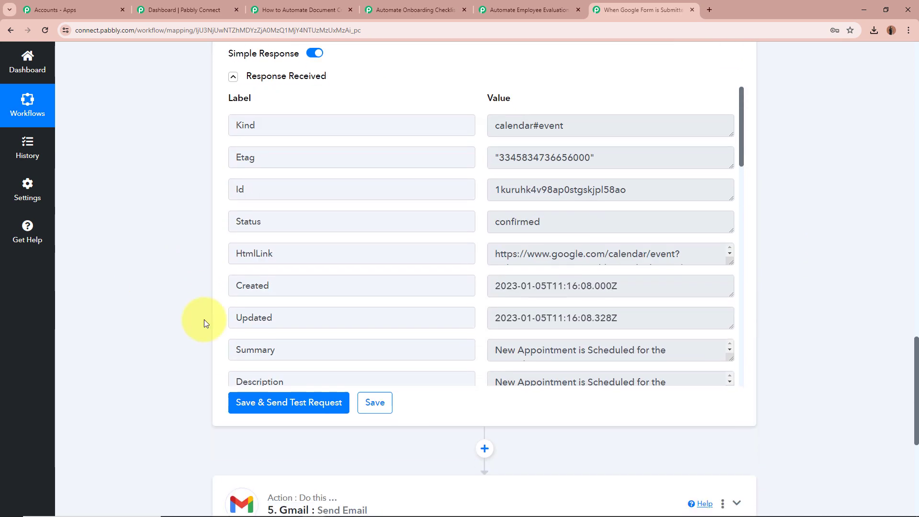
pyautogui.scroll(-1, 486, 234)
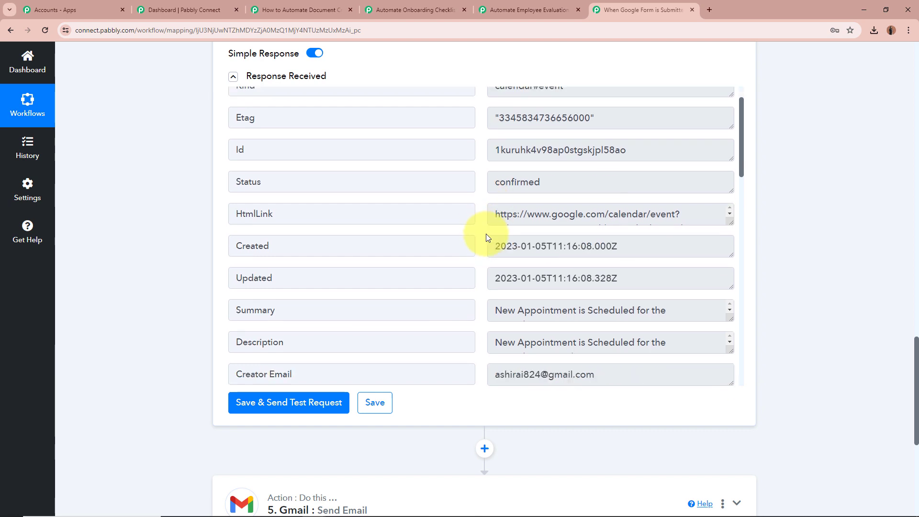
pyautogui.scroll(-9, 486, 234)
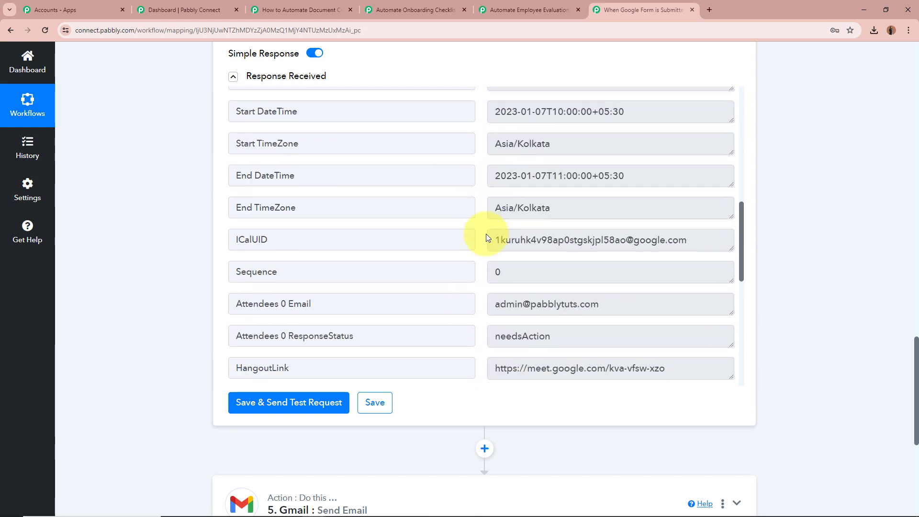
pyautogui.scroll(-2, 487, 234)
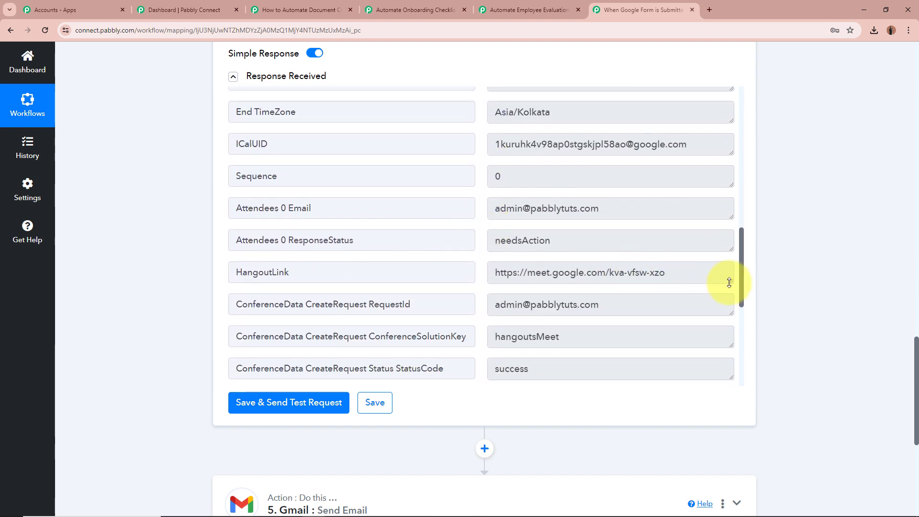
pyautogui.moveTo(729, 283); pyautogui.dragTo(729, 310)
pyautogui.moveTo(493, 271); pyautogui.dragTo(755, 279)
pyautogui.click(860, 266)
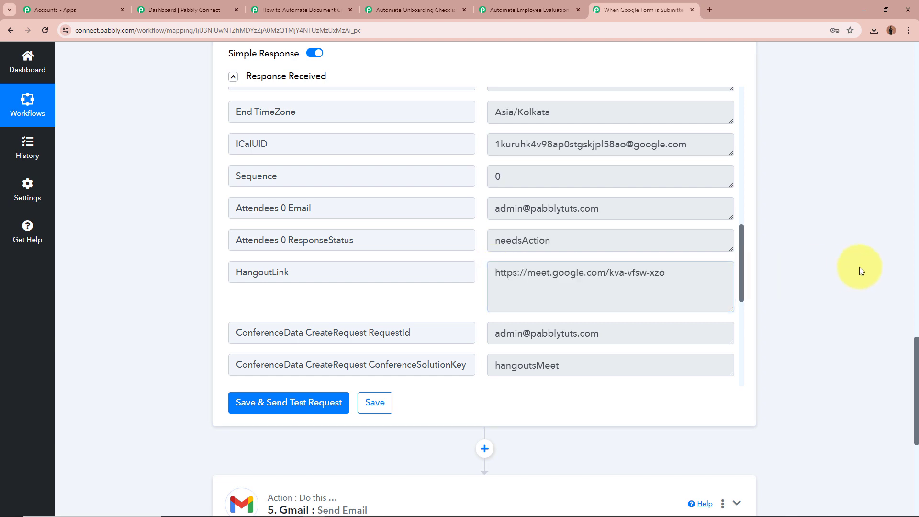
# - Expand the Gmail Send Email action and examine its recipient, sender name, subject and email content with the mapped meeting link
pyautogui.scroll(-3, 670, 326)
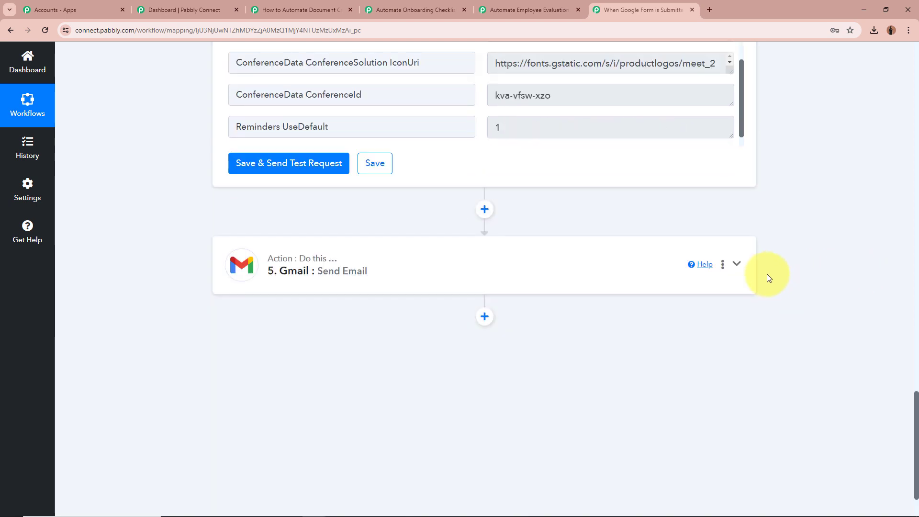
pyautogui.click(737, 263)
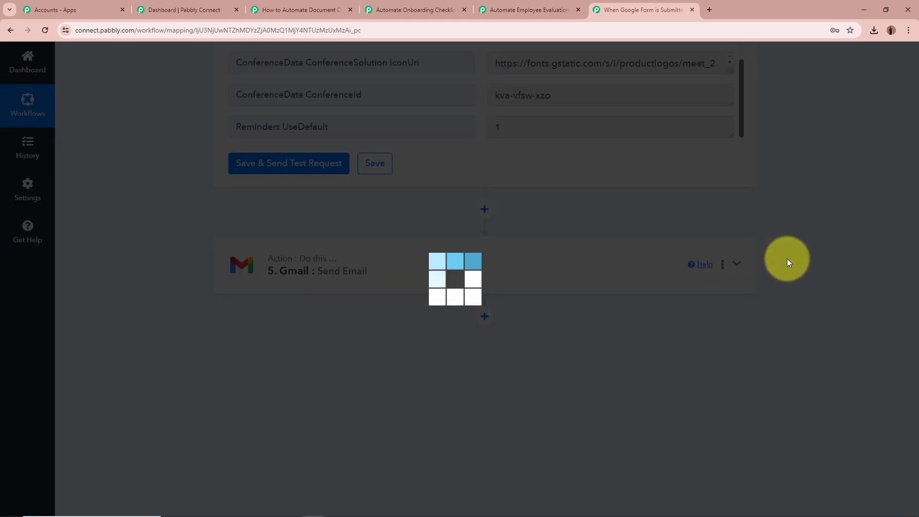
pyautogui.scroll(-5, 787, 259)
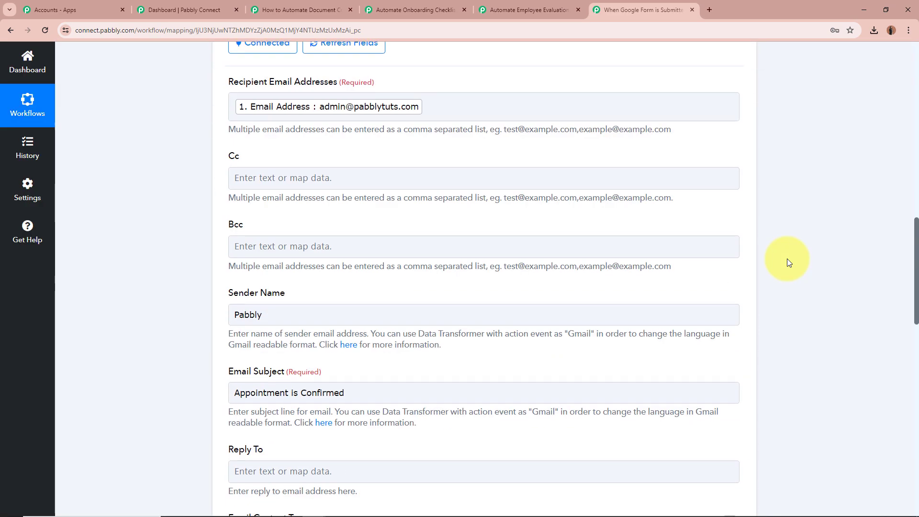
pyautogui.scroll(-10, 789, 263)
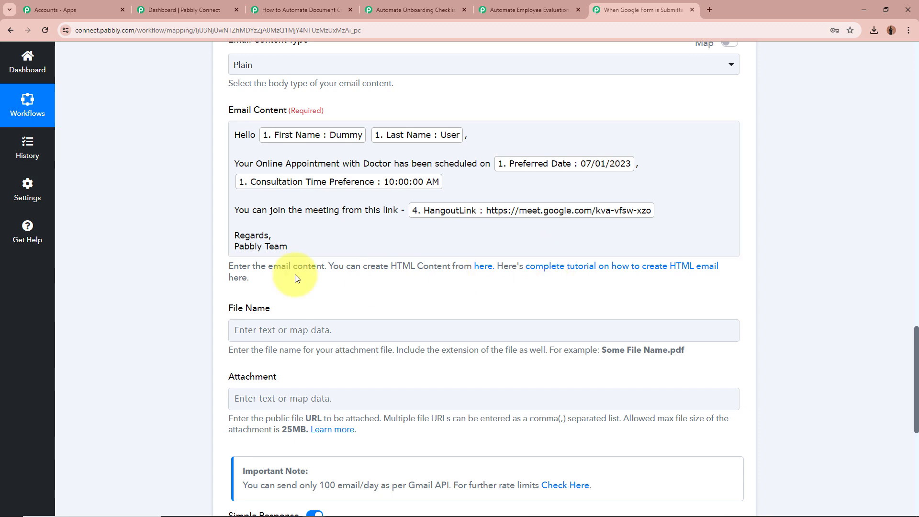
pyautogui.scroll(2, 409, 314)
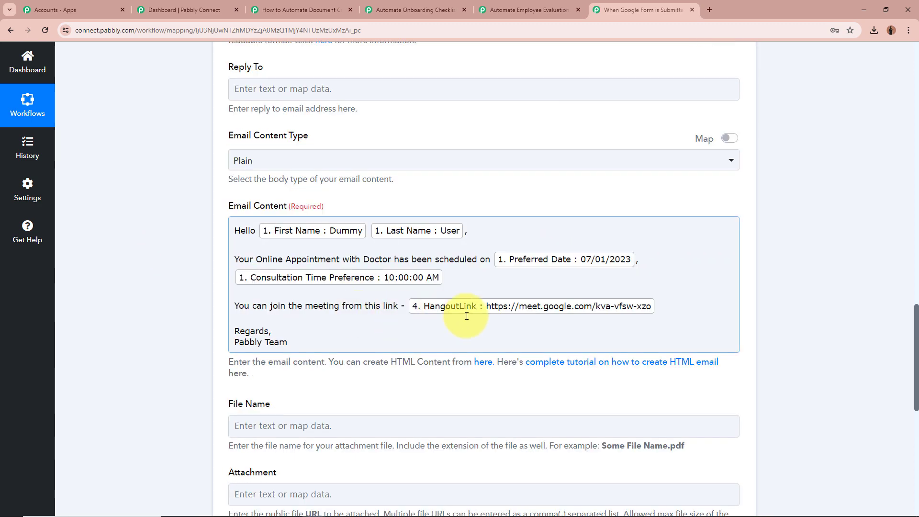
pyautogui.scroll(-8, 567, 315)
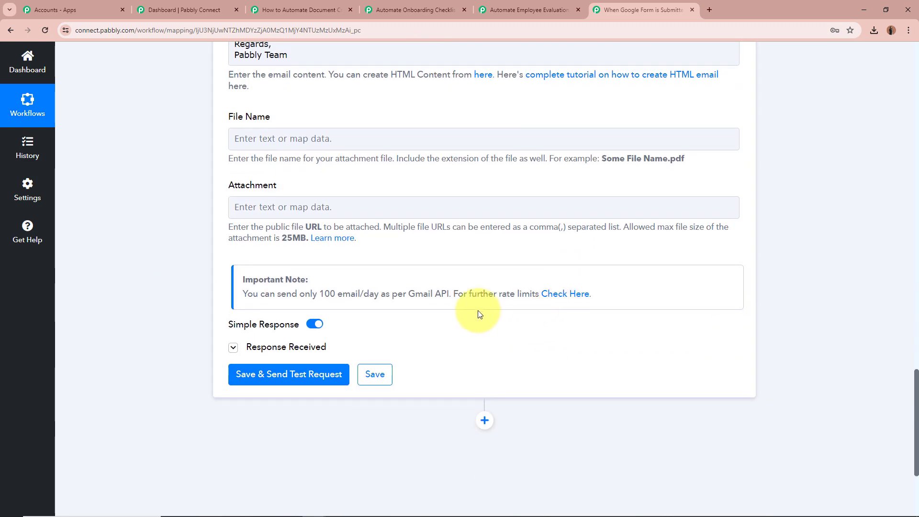
# - Open the Gmail action's received response and check the Response Result Status value
pyautogui.click(233, 348)
pyautogui.scroll(-5, 147, 329)
pyautogui.doubleClick(506, 222)
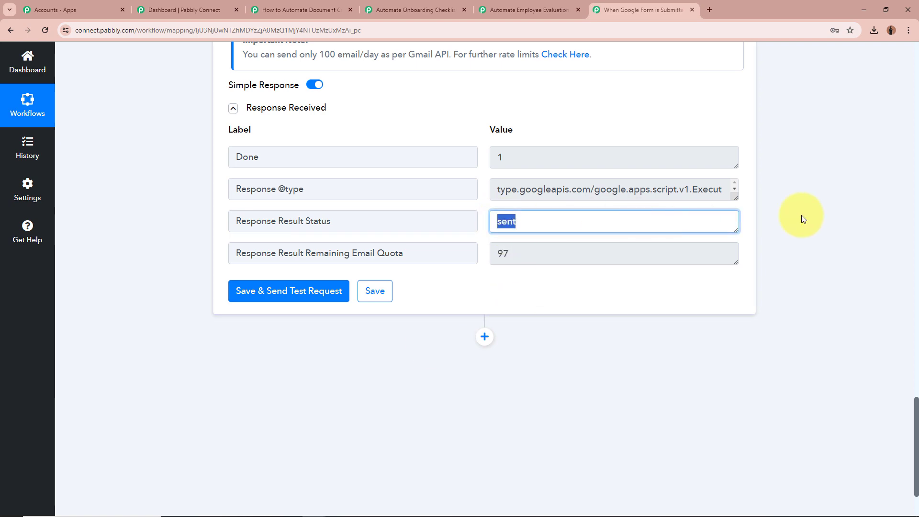
pyautogui.click(820, 216)
# - Return to the start of the meeting scheduling workflow and review its sequence from the Google Forms trigger to the Gmail action
pyautogui.scroll(10, 822, 213)
pyautogui.scroll(20, 823, 214)
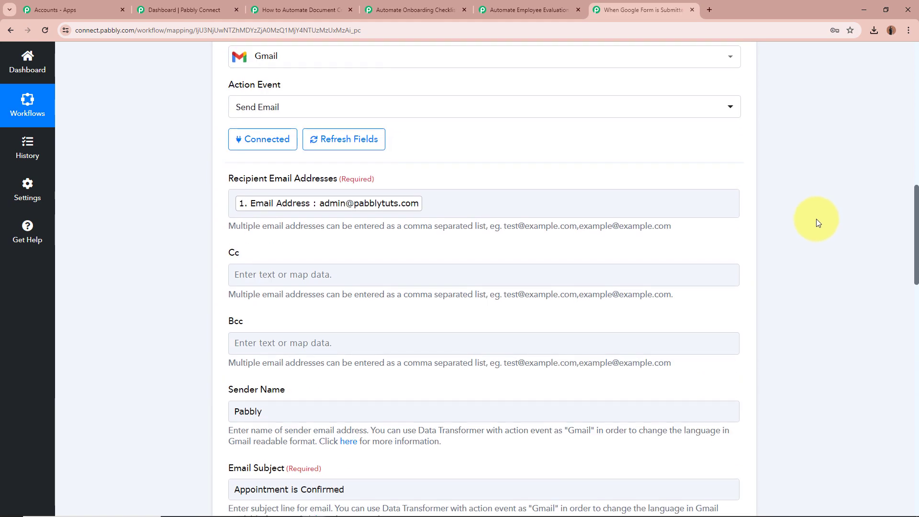
pyautogui.scroll(8, 785, 319)
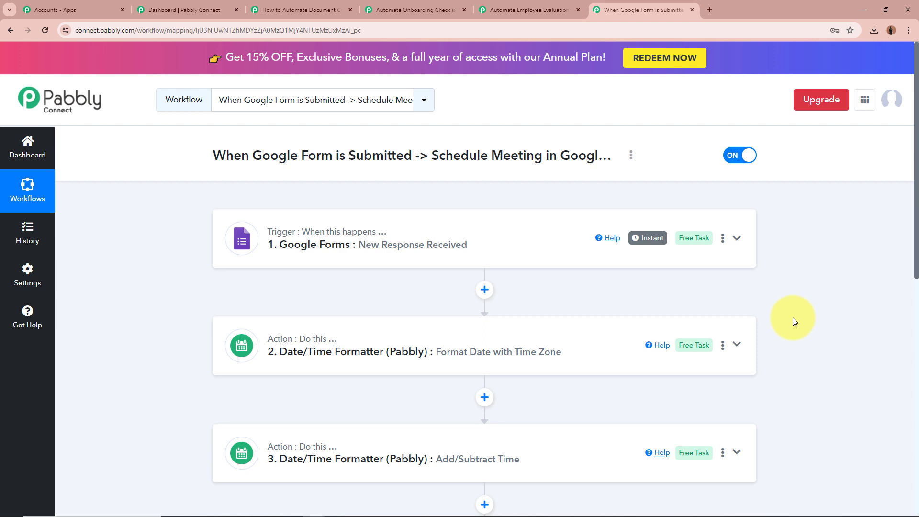
pyautogui.scroll(-4, 774, 339)
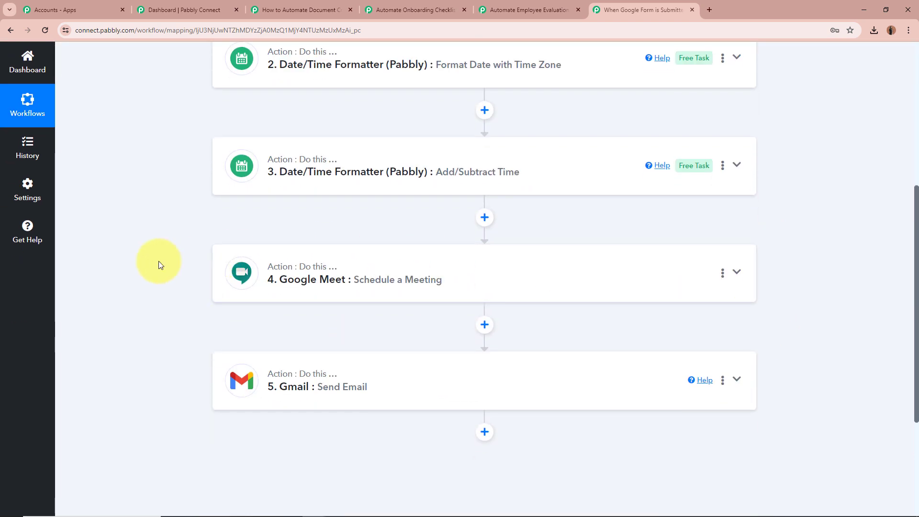
pyautogui.scroll(-2, 159, 263)
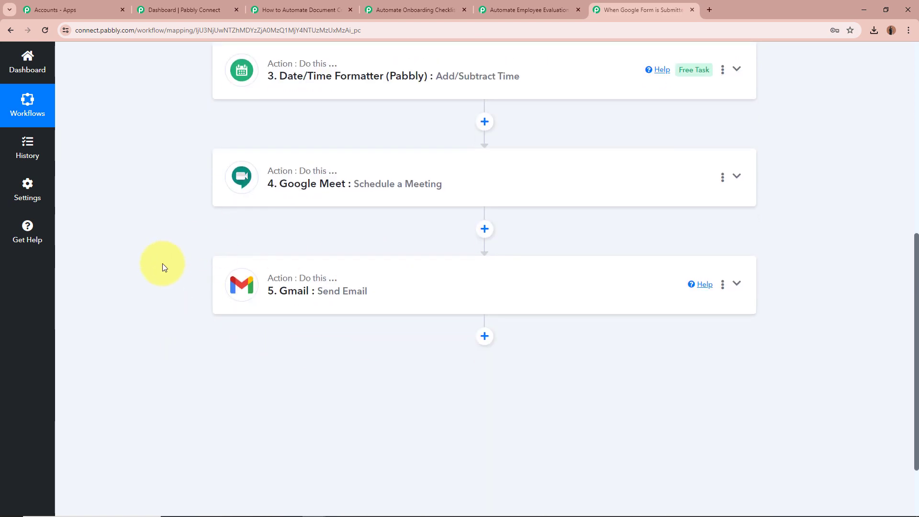
pyautogui.scroll(8, 163, 263)
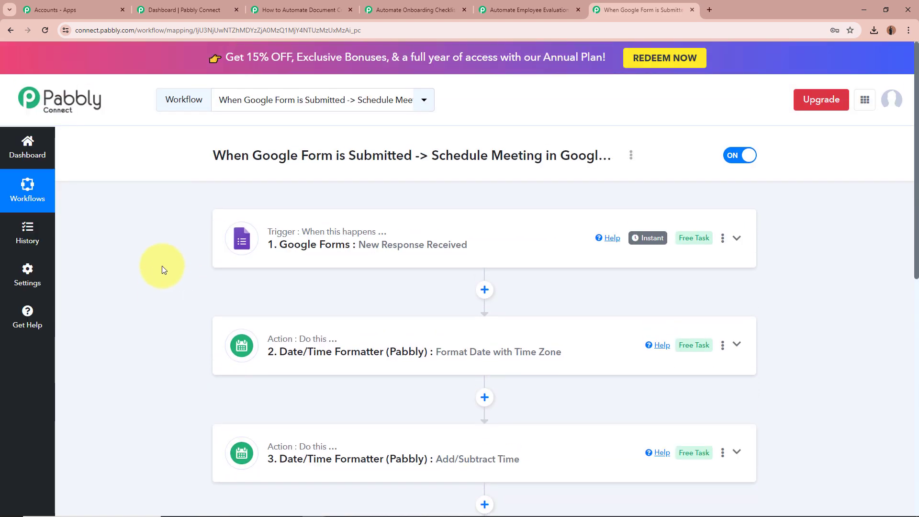